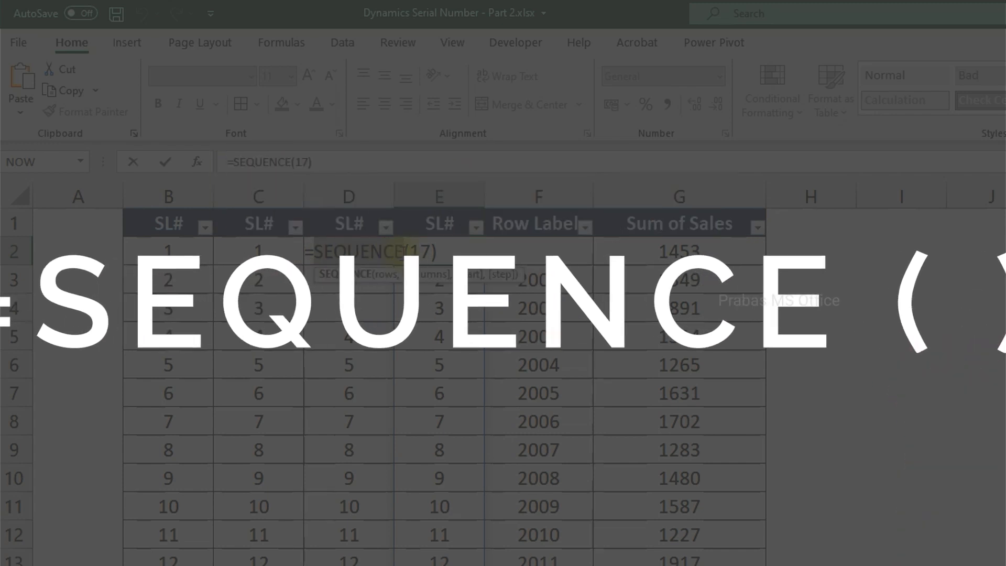
# Enter =SEQUENCE(17) in E2 and filter the Row Labels column to 2002, 2004, 2005 and 2006.
pyautogui.hotkey('ctrl', 'Return')
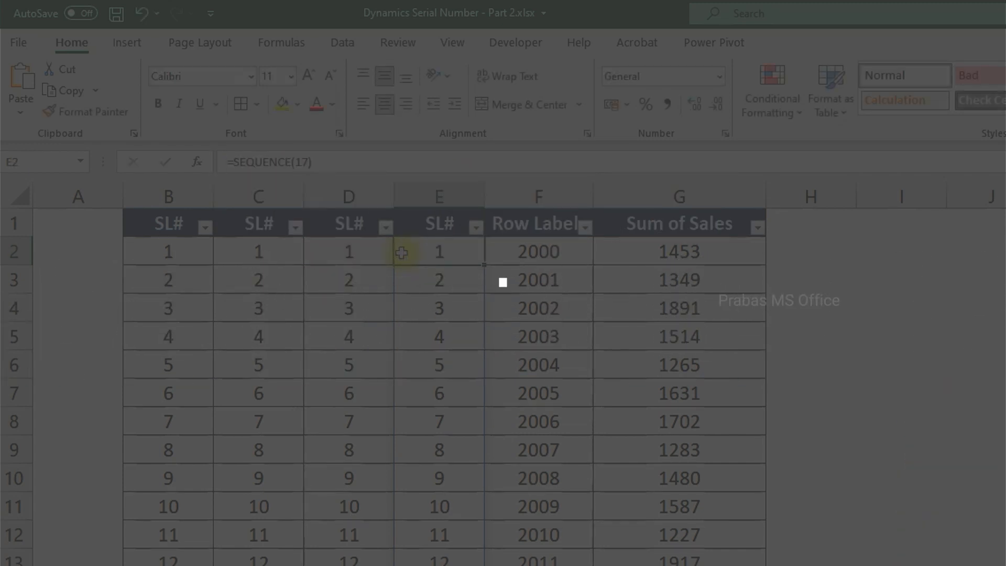
pyautogui.click(585, 227)
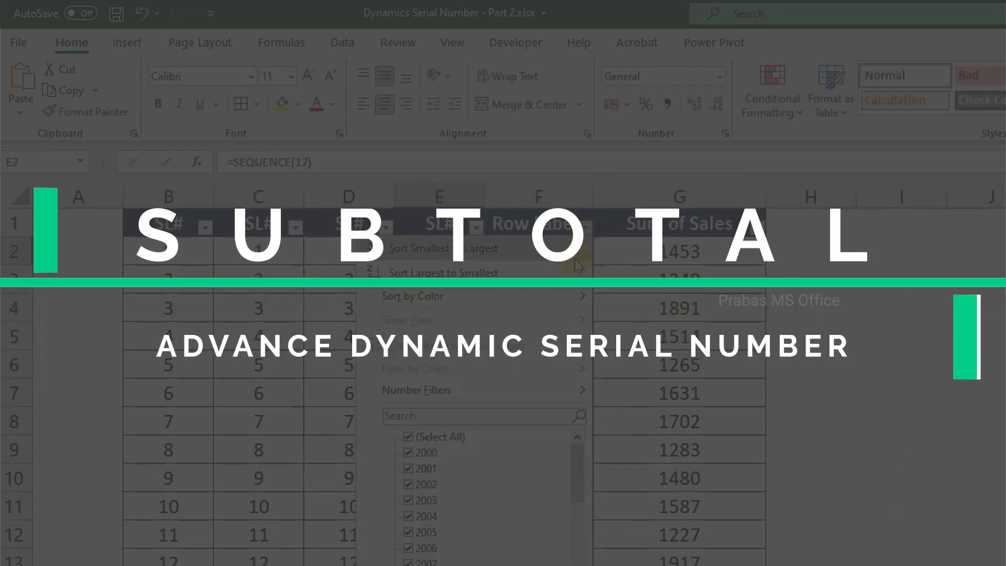
pyautogui.click(419, 436)
pyautogui.click(426, 482)
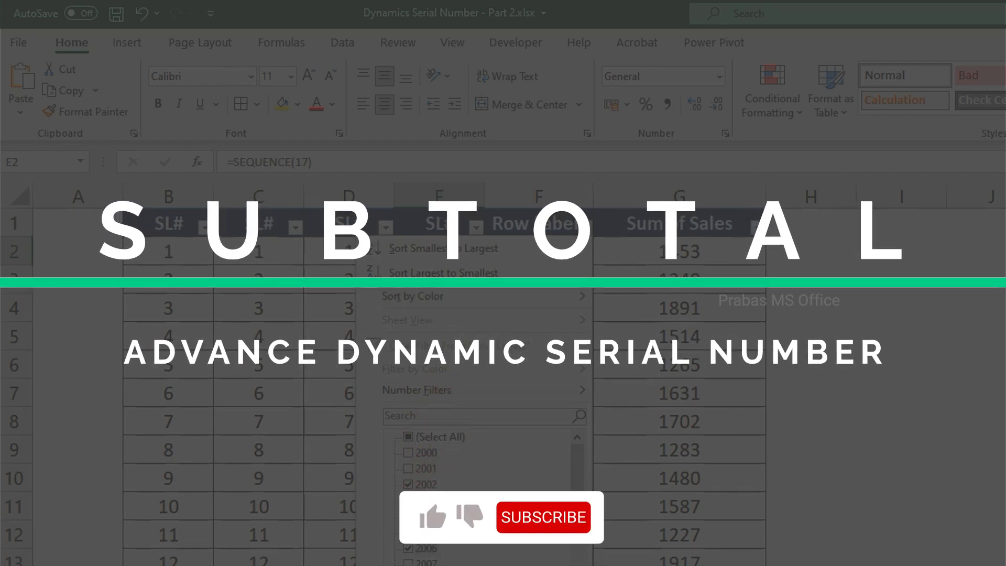
pyautogui.click(500, 565)
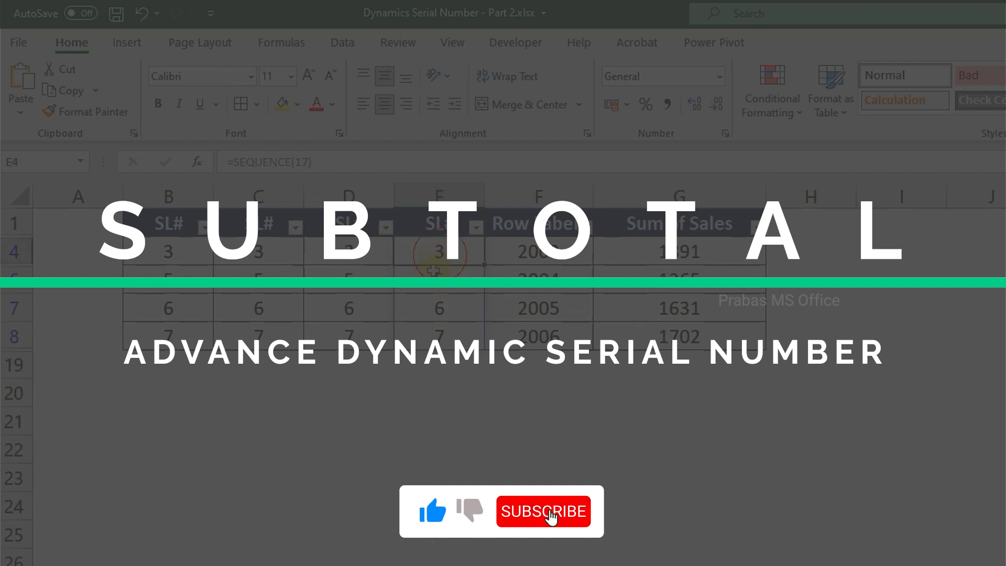
pyautogui.click(433, 309)
pyautogui.click(432, 329)
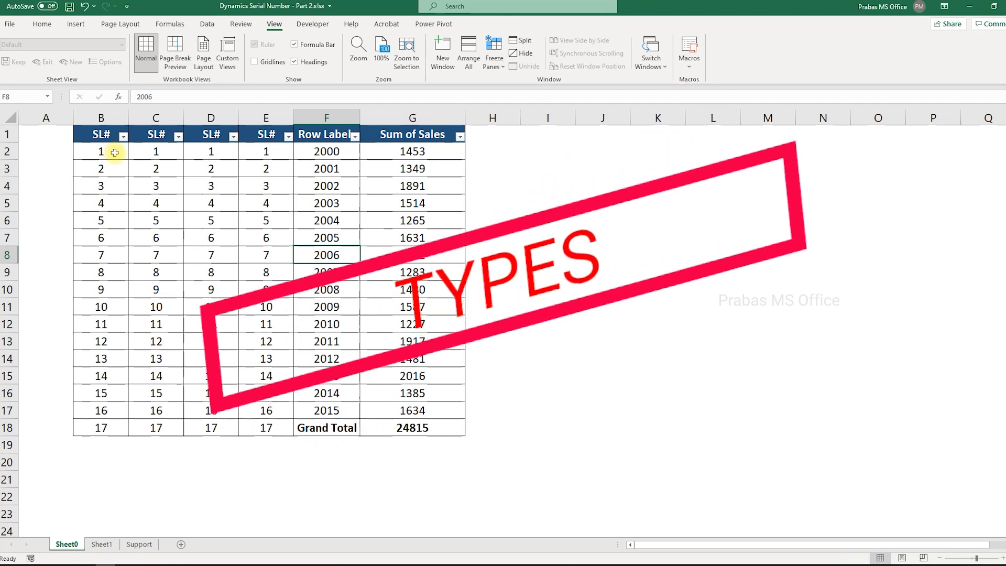
# Examine the serial numbers in columns B, C and D and the formulas behind columns C and D.
pyautogui.moveTo(114, 153); pyautogui.dragTo(257, 144)
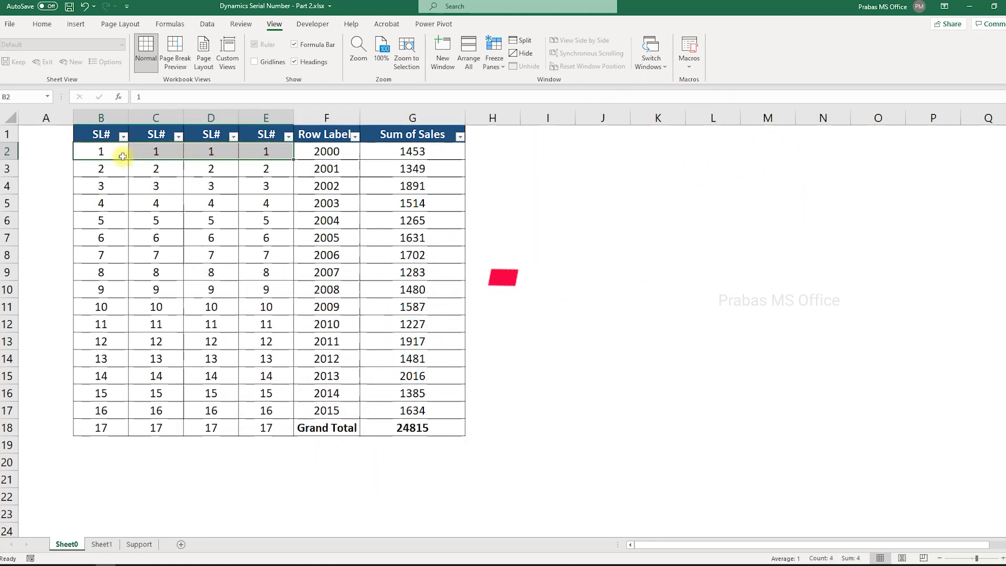
pyautogui.moveTo(122, 156); pyautogui.dragTo(109, 431)
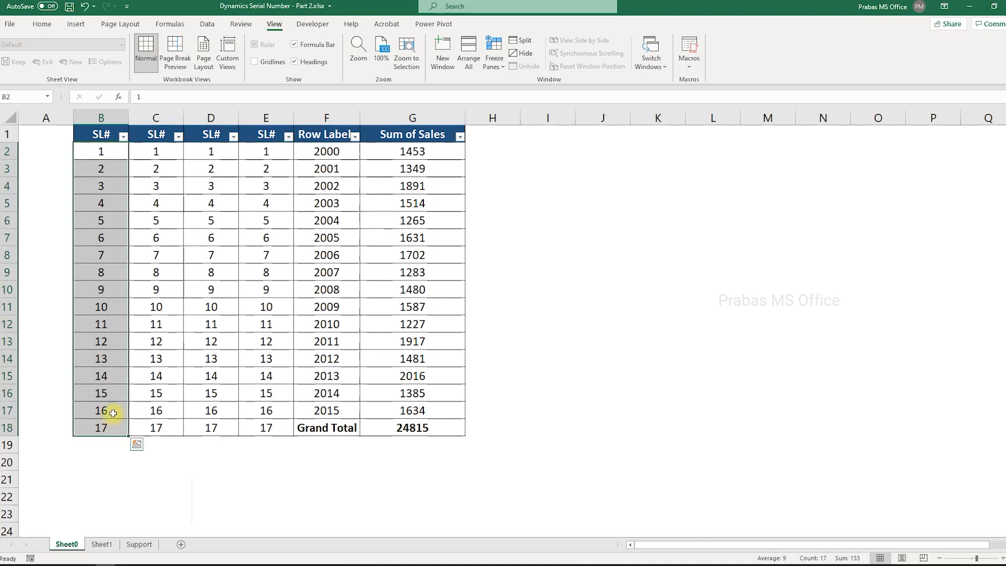
pyautogui.click(42, 24)
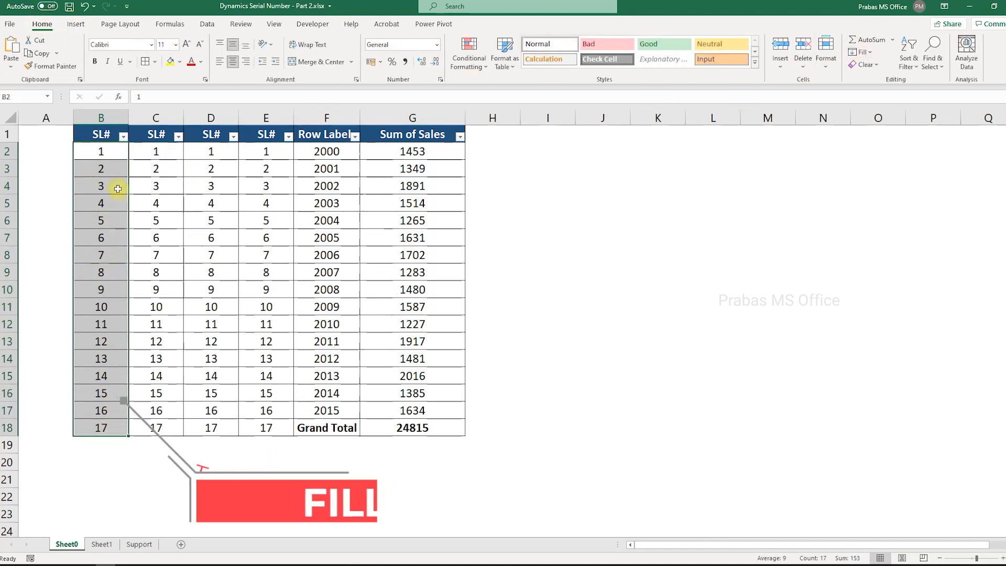
pyautogui.moveTo(105, 151); pyautogui.dragTo(99, 423)
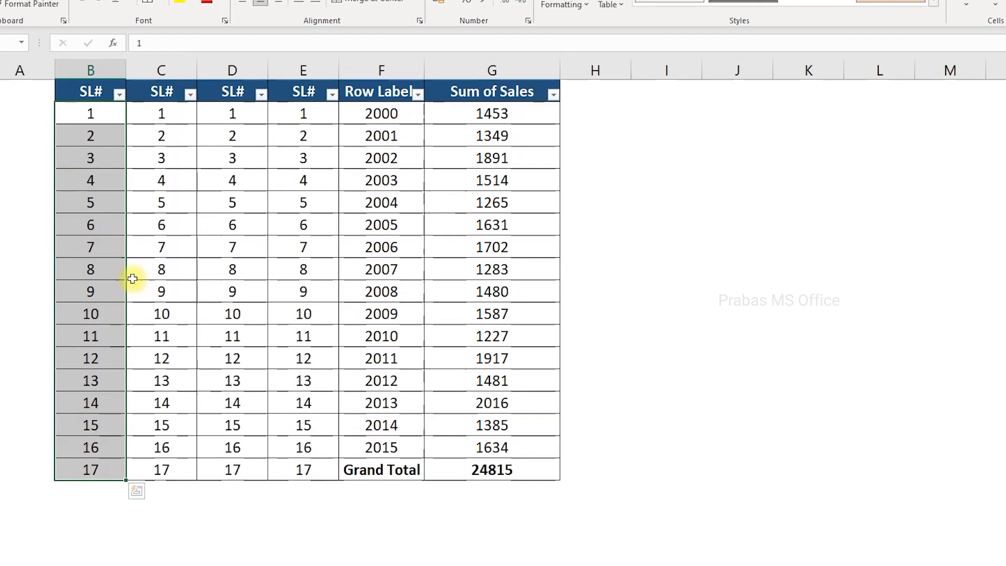
pyautogui.click(174, 111)
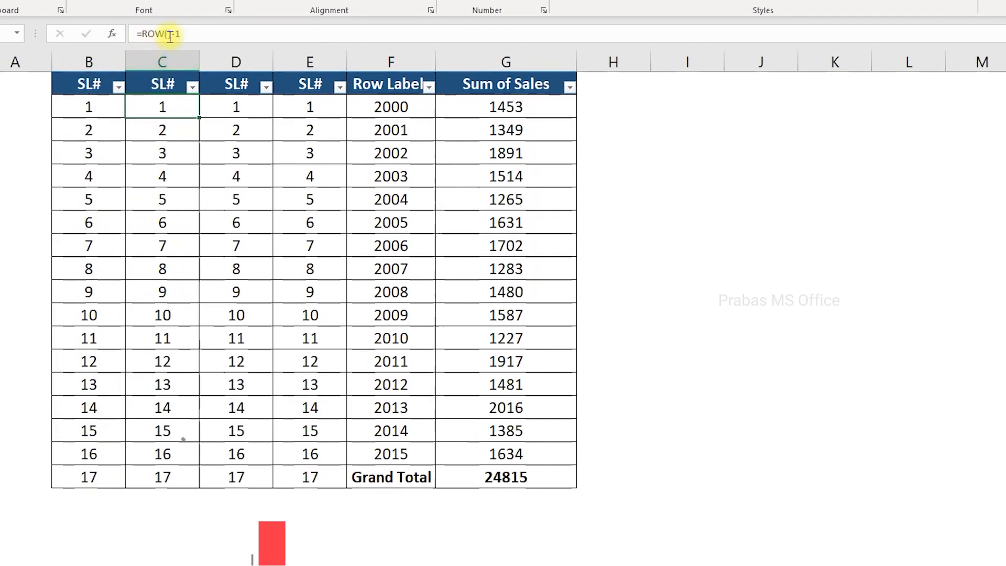
pyautogui.moveTo(166, 101); pyautogui.dragTo(188, 472)
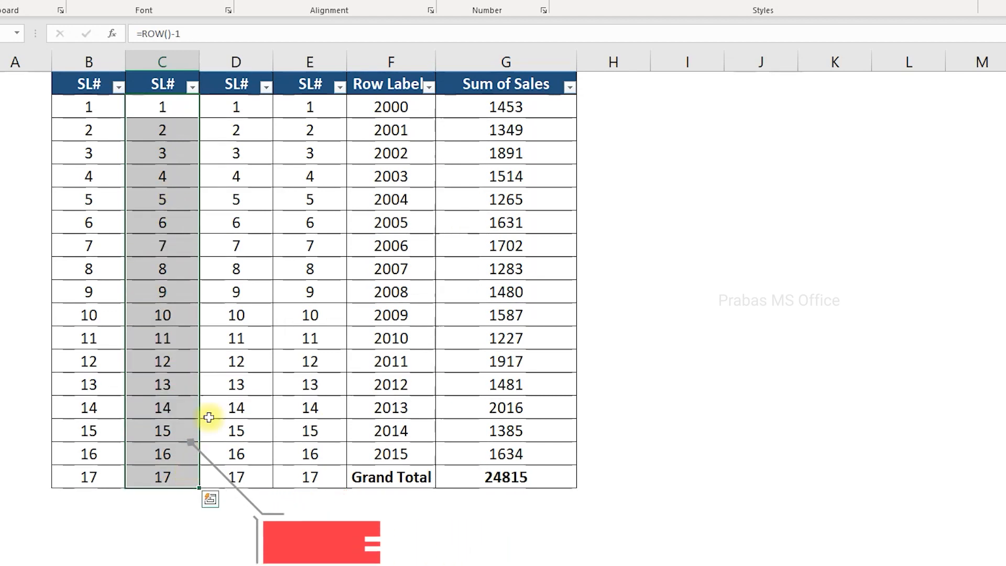
pyautogui.click(253, 216)
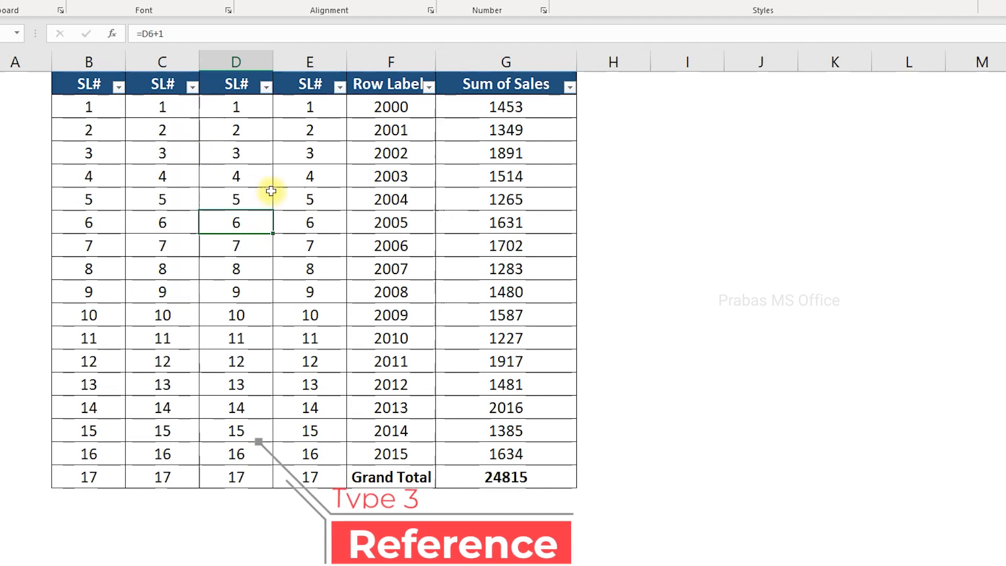
# Try to delete the spilled serial number in E6, and inspect the SEQUENCE formula in E2 without changing it.
pyautogui.click(292, 197)
pyautogui.press('Delete')
pyautogui.click(312, 110)
pyautogui.doubleClick(312, 108)
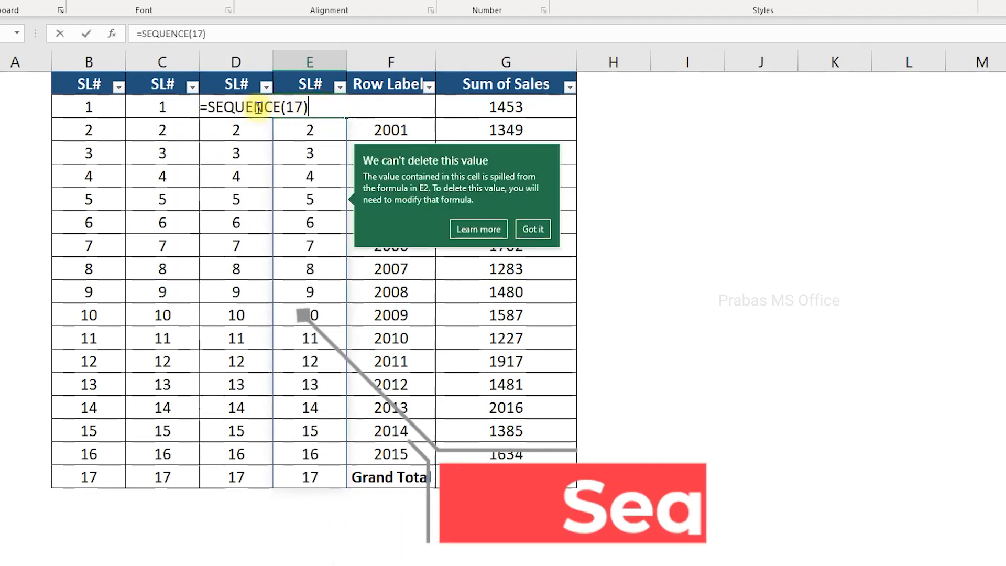
pyautogui.moveTo(281, 110); pyautogui.dragTo(216, 112)
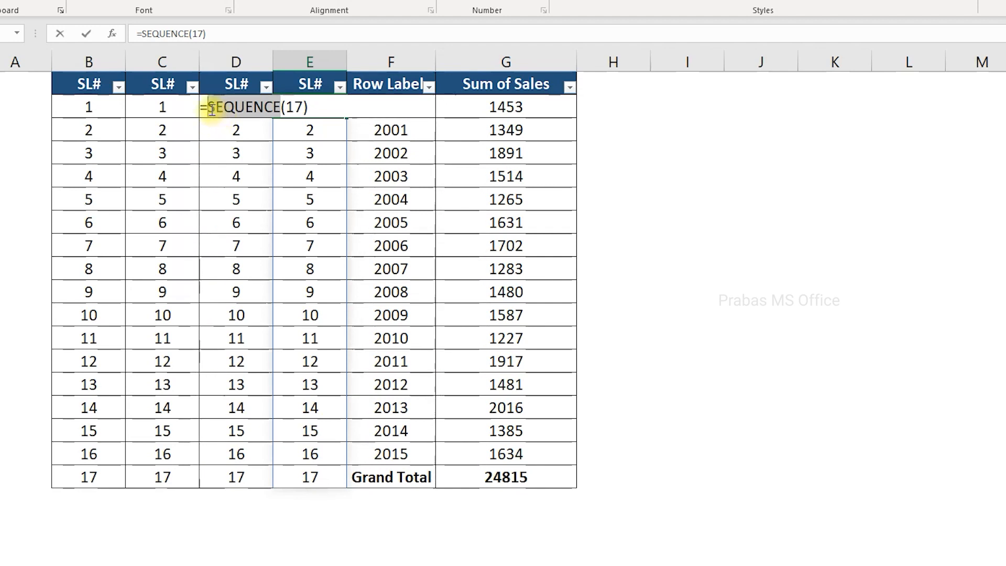
pyautogui.moveTo(211, 109); pyautogui.dragTo(280, 109)
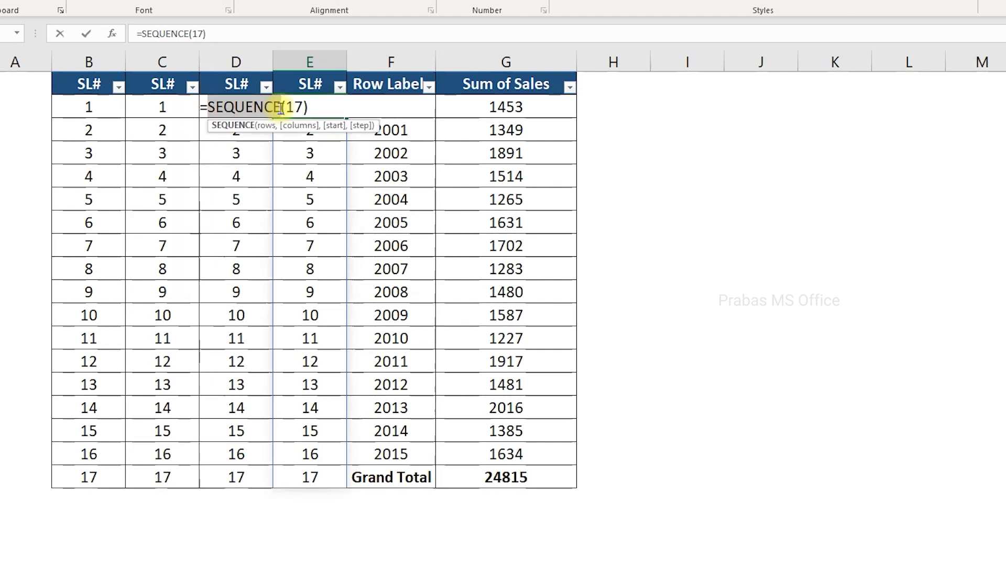
pyautogui.press('Escape')
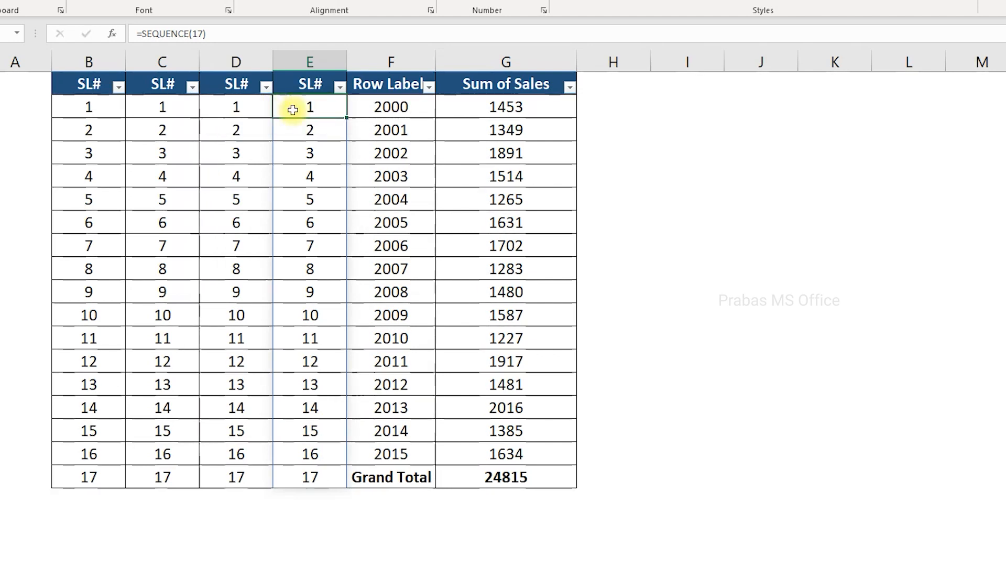
# Filter the Row Labels column to 2002, 2004, 2005 and 2006 and check the serial numbers in column E.
pyautogui.click(429, 88)
pyautogui.click(306, 258)
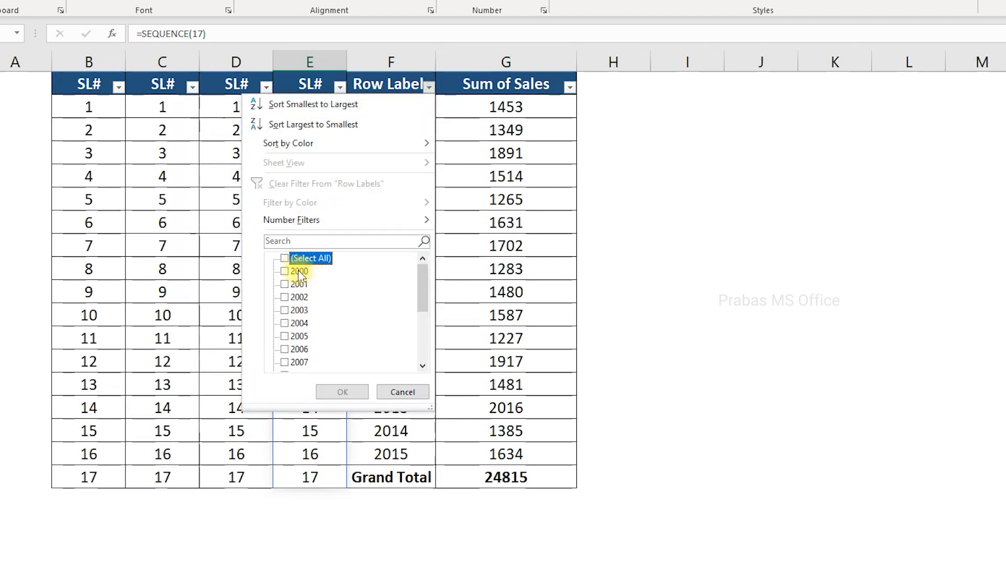
pyautogui.click(301, 323)
pyautogui.click(299, 350)
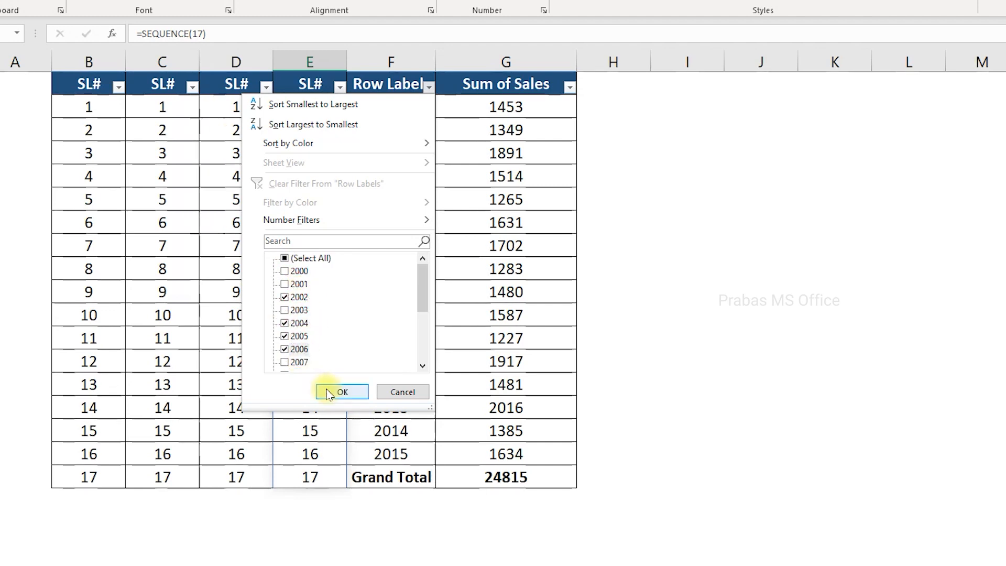
pyautogui.click(347, 393)
pyautogui.click(310, 109)
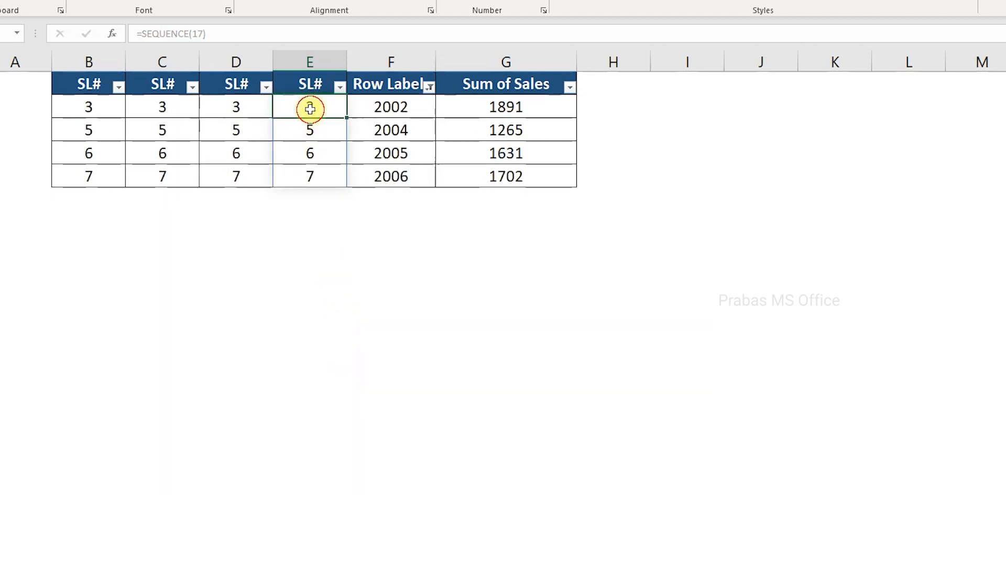
pyautogui.click(305, 129)
pyautogui.click(305, 151)
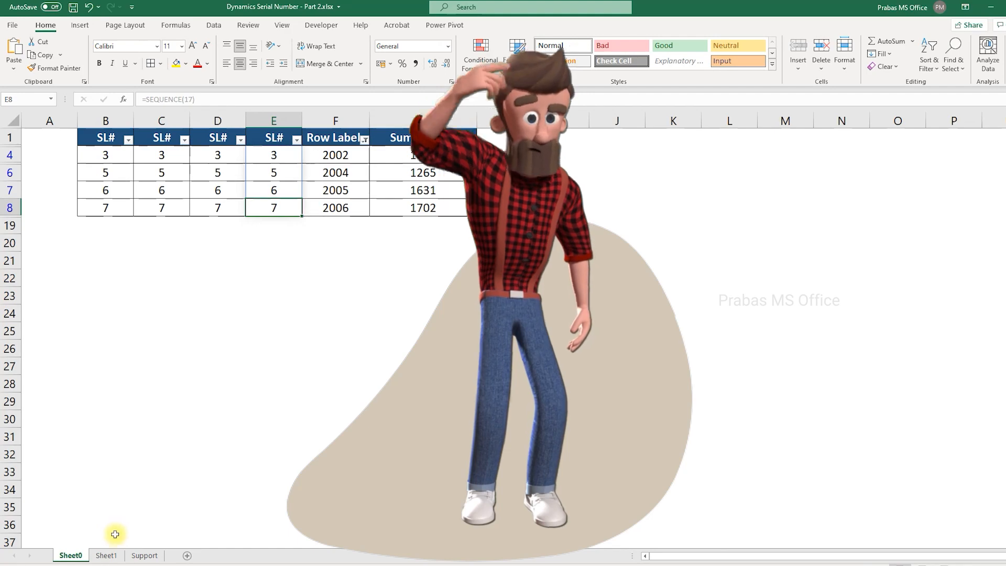
# Switch to Sheet1 and examine the formula and serial numbers in its SL No column.
pyautogui.click(104, 556)
pyautogui.click(156, 451)
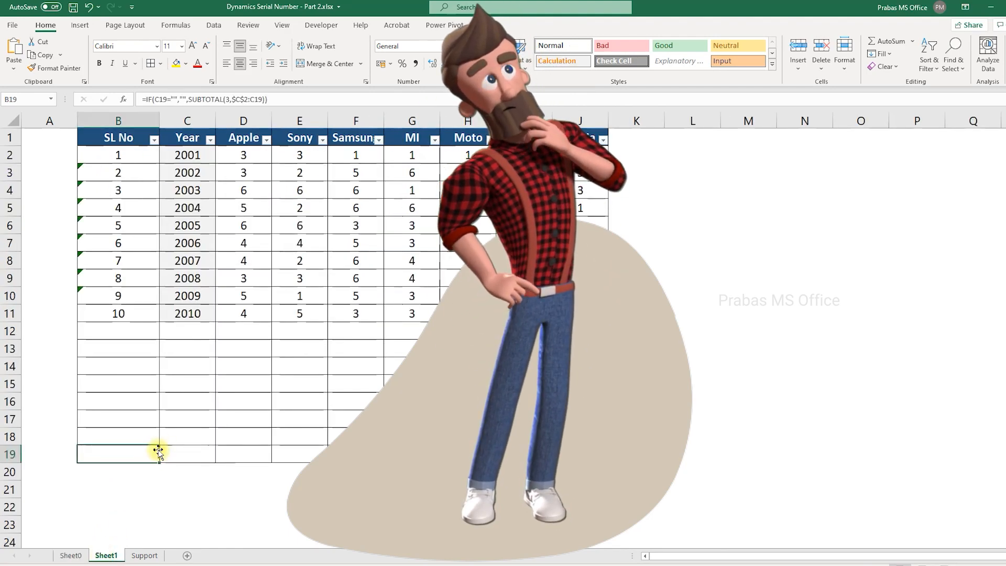
pyautogui.press('Down')
pyautogui.press('Down')
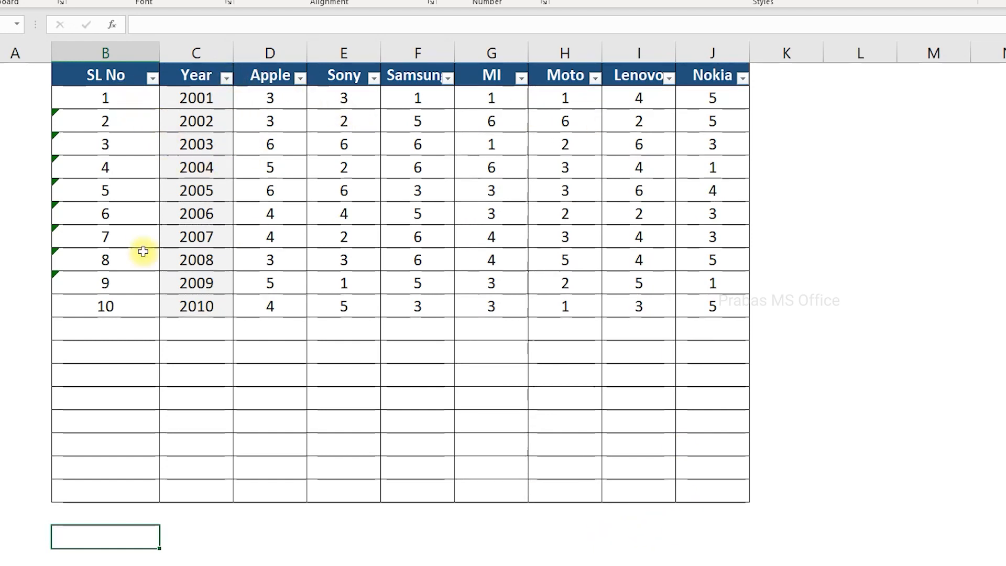
pyautogui.moveTo(94, 547); pyautogui.dragTo(124, 96)
pyautogui.click(209, 101)
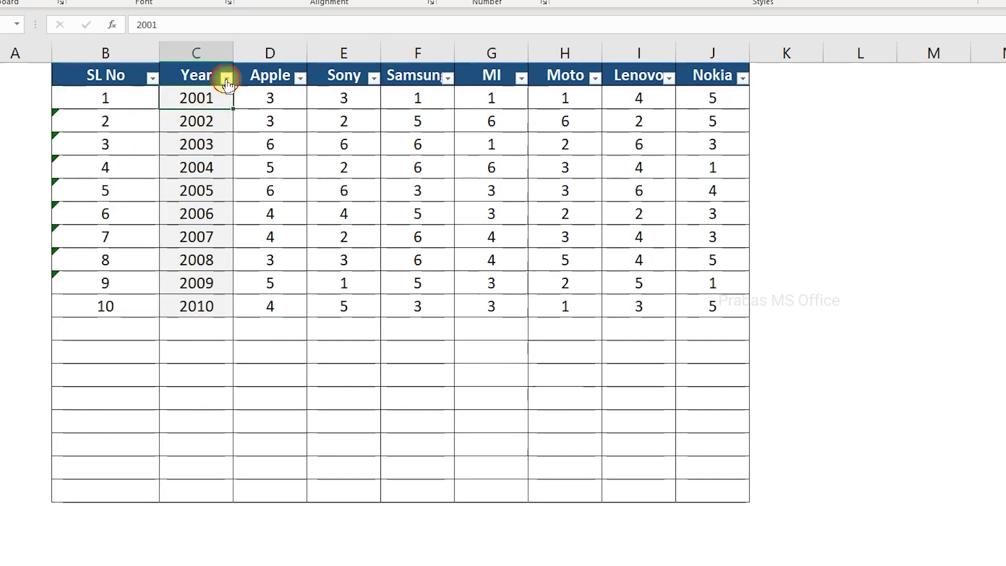
# Filter the Year column to 2002, 2003, 2006 and 2008, check the serial numbers, and clear the Year filter.
pyautogui.click(226, 78)
pyautogui.click(82, 250)
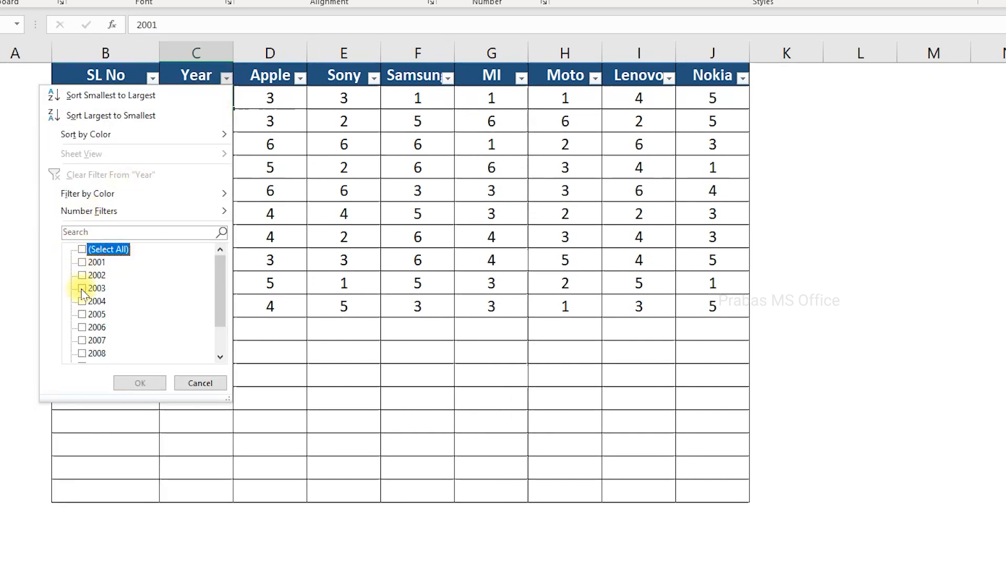
pyautogui.click(81, 276)
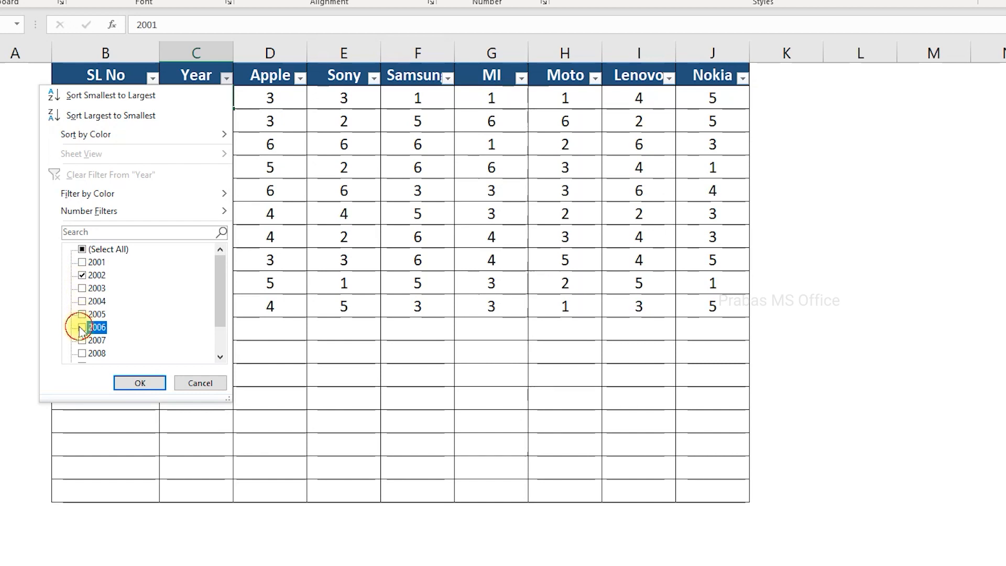
pyautogui.click(81, 327)
pyautogui.click(82, 288)
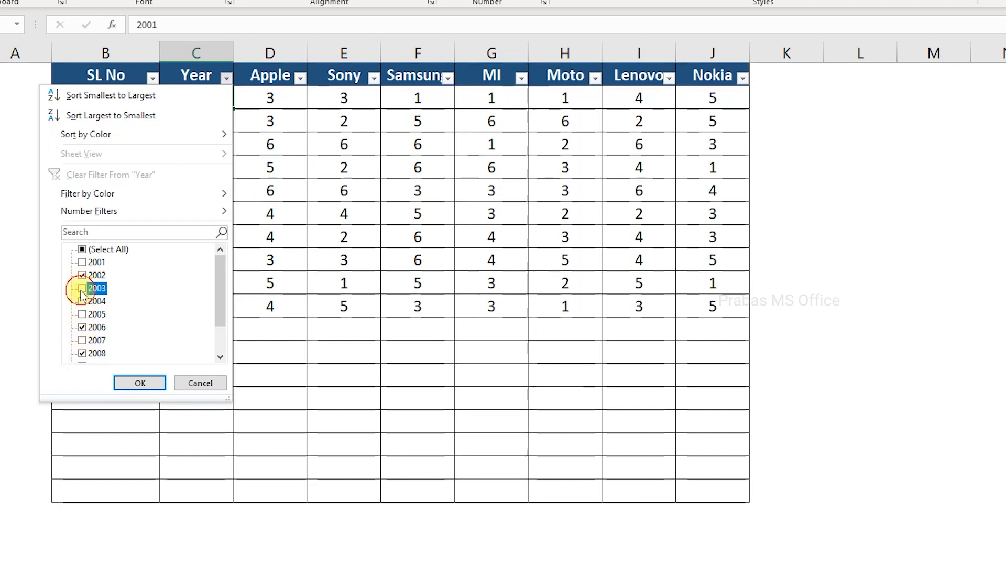
pyautogui.click(153, 383)
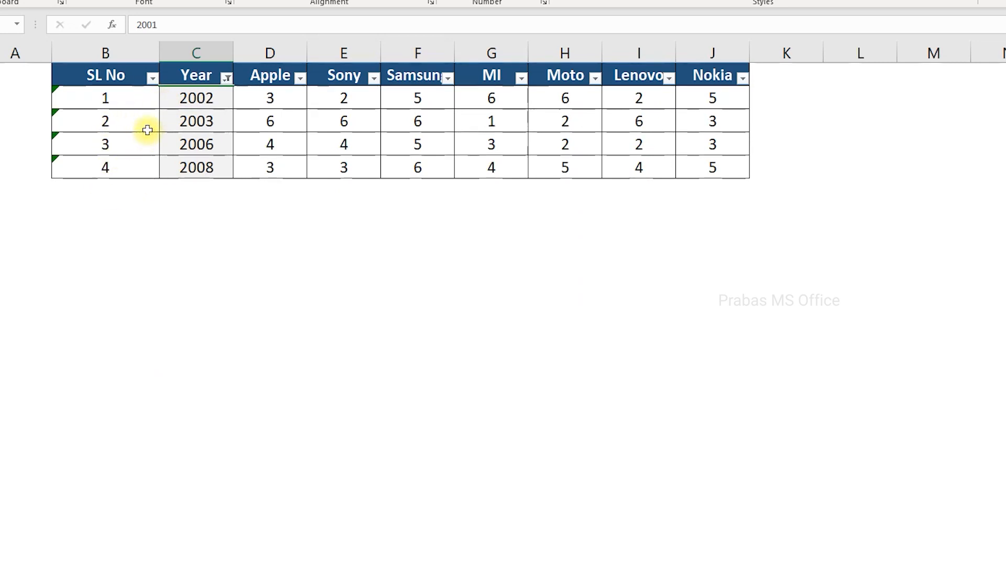
pyautogui.click(226, 80)
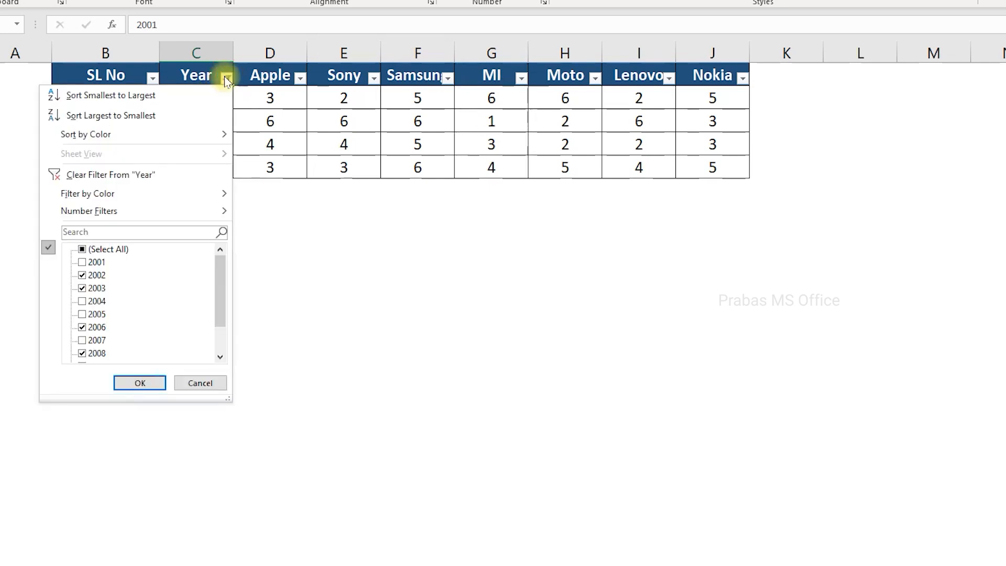
pyautogui.click(103, 176)
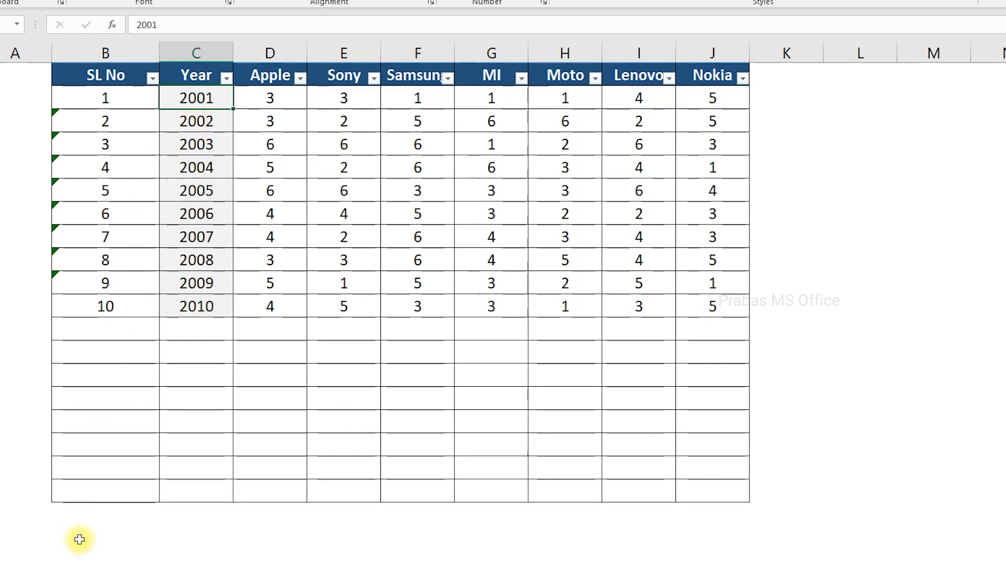
# Clear the SL No cells B2:B21 and widen column B.
pyautogui.moveTo(78, 539); pyautogui.dragTo(82, 97)
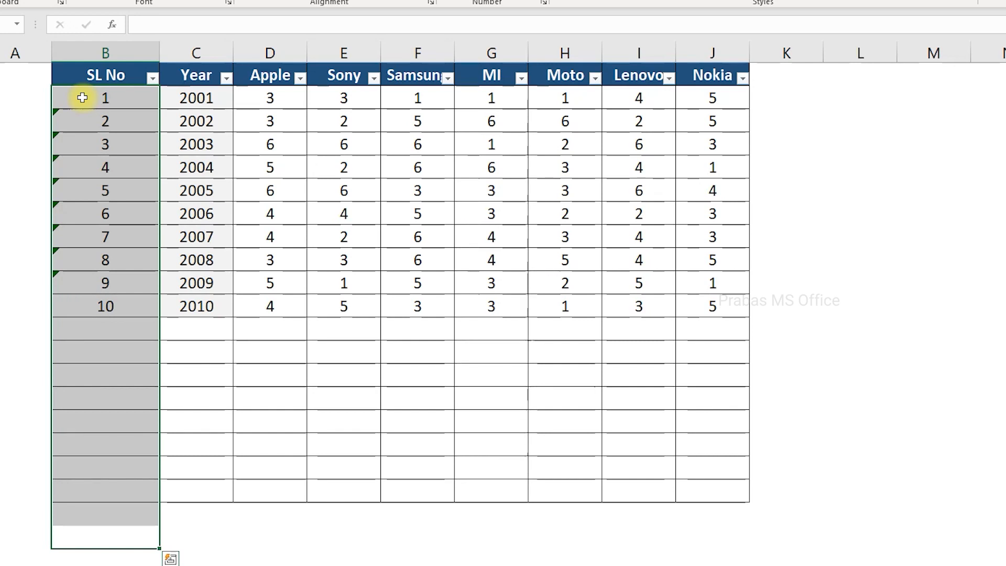
pyautogui.press('Delete')
pyautogui.click(82, 100)
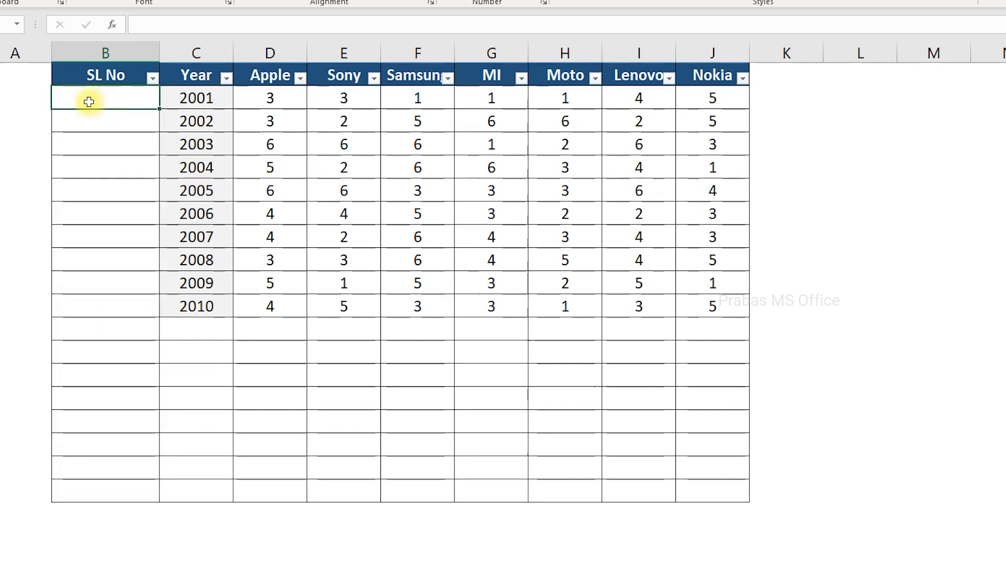
pyautogui.moveTo(159, 52); pyautogui.dragTo(231, 51)
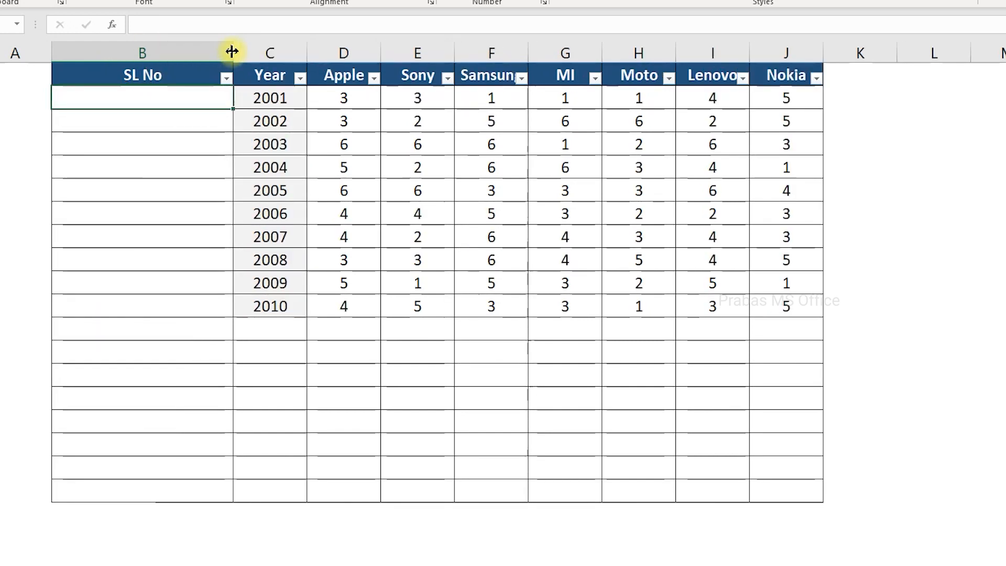
# Start a SUBTOTAL formula in cell B2 with function number 3 (COUNTA) and the range C2:C2.
pyautogui.click(185, 96)
pyautogui.write('=')
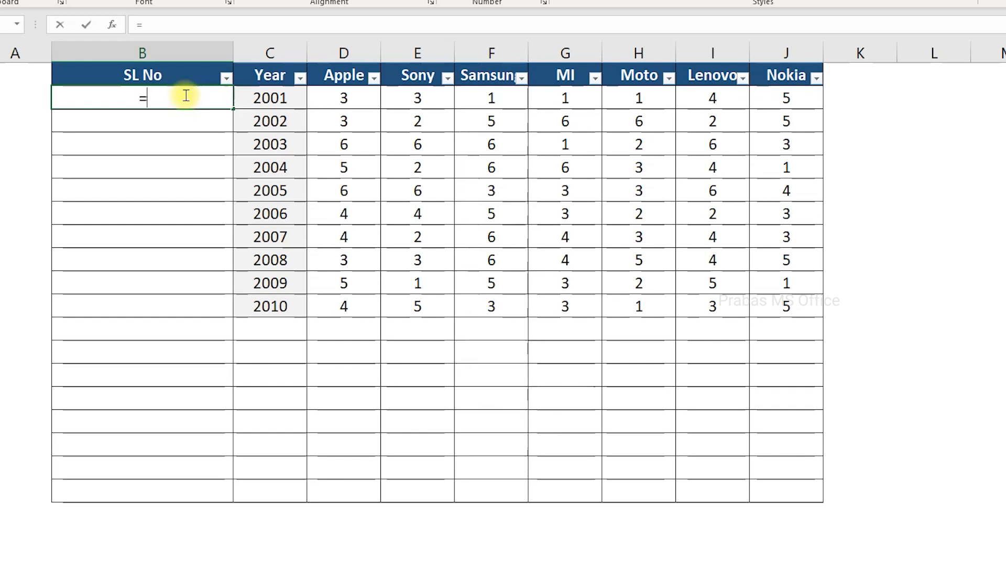
pyautogui.write('subto')
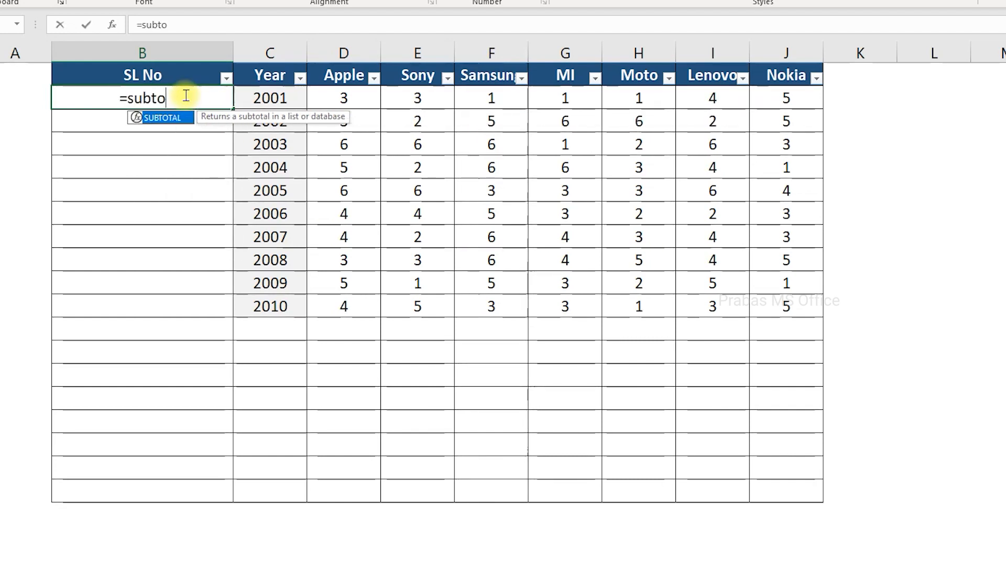
pyautogui.press('Tab')
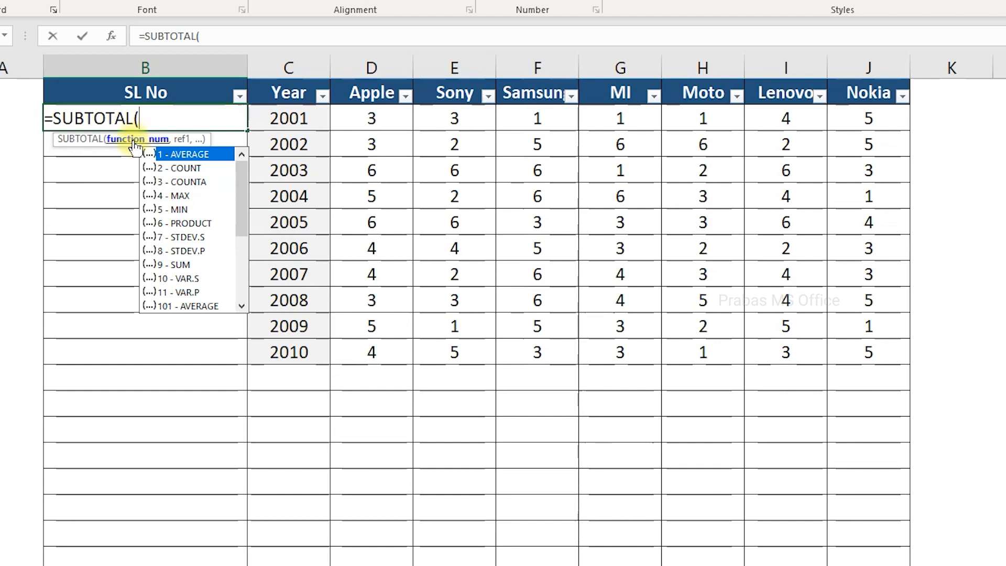
pyautogui.doubleClick(183, 182)
pyautogui.write(',')
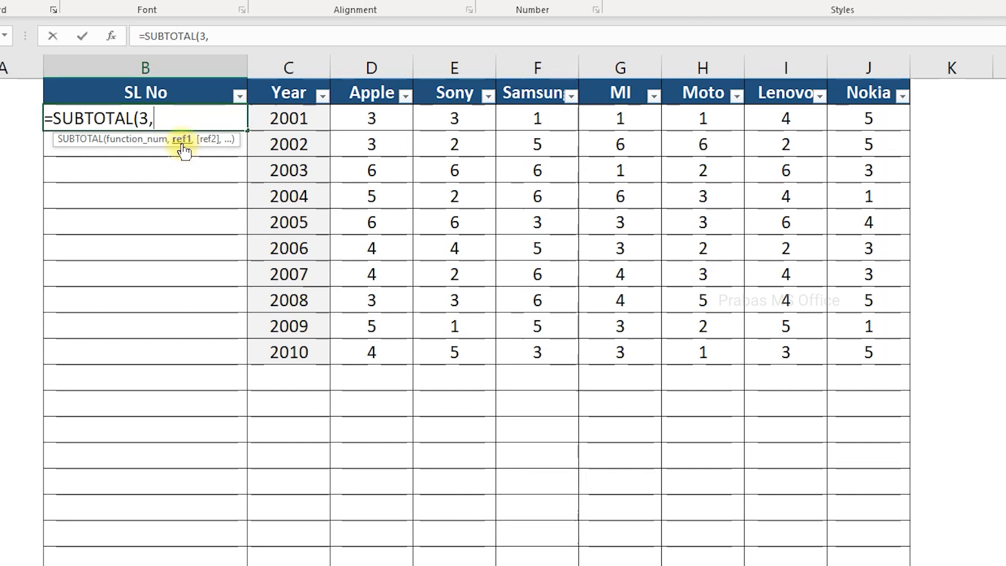
pyautogui.click(270, 117)
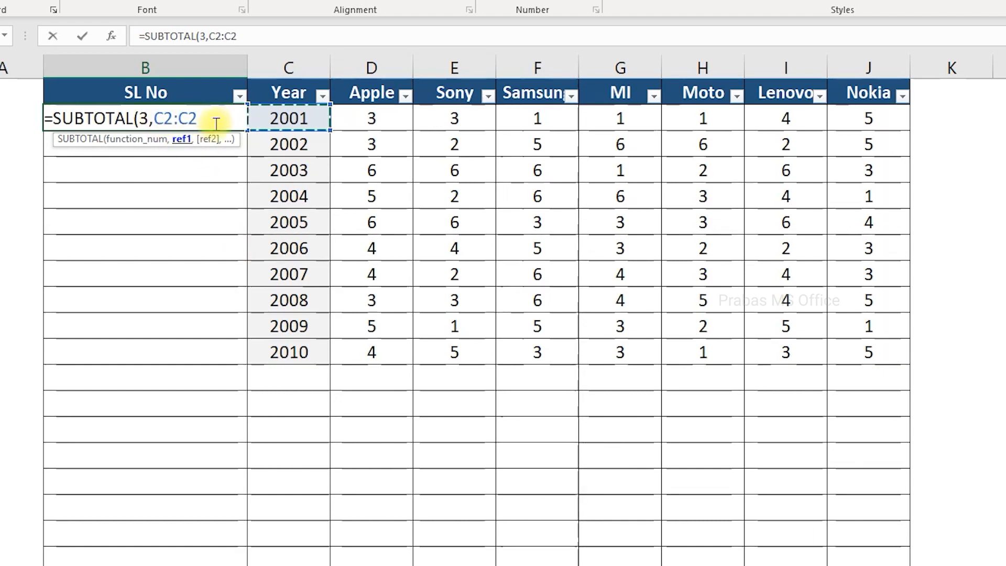
# Make the range's first reference absolute and complete the B2 formula as =SUBTOTAL(3,$C$2:C2).
pyautogui.moveTo(193, 118); pyautogui.dragTo(163, 118)
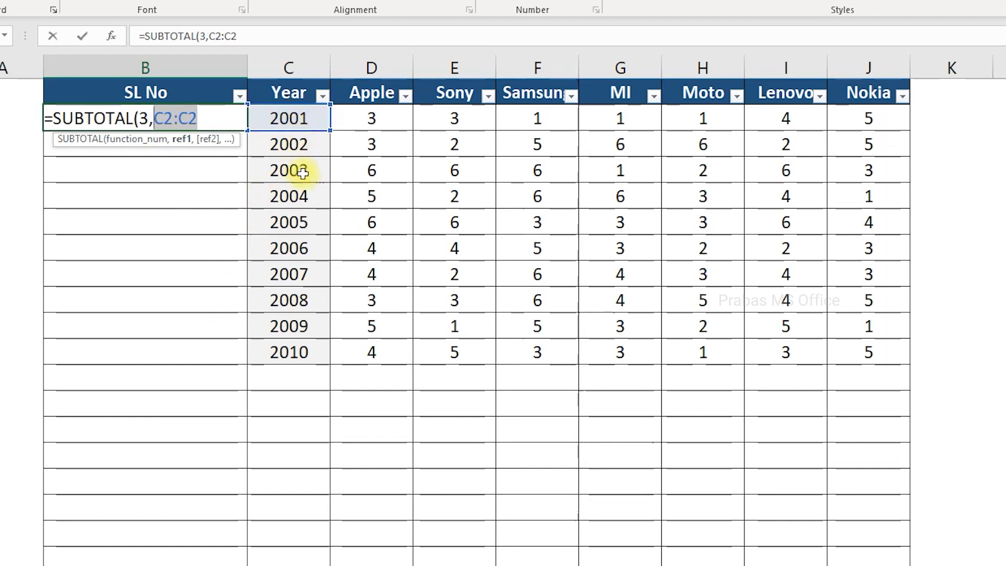
pyautogui.click(170, 119)
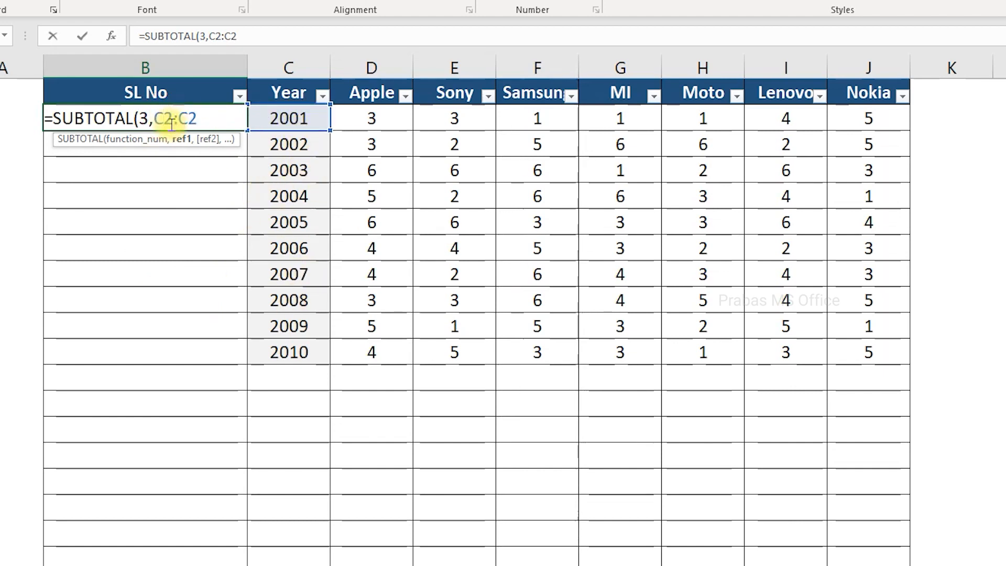
pyautogui.press('F4')
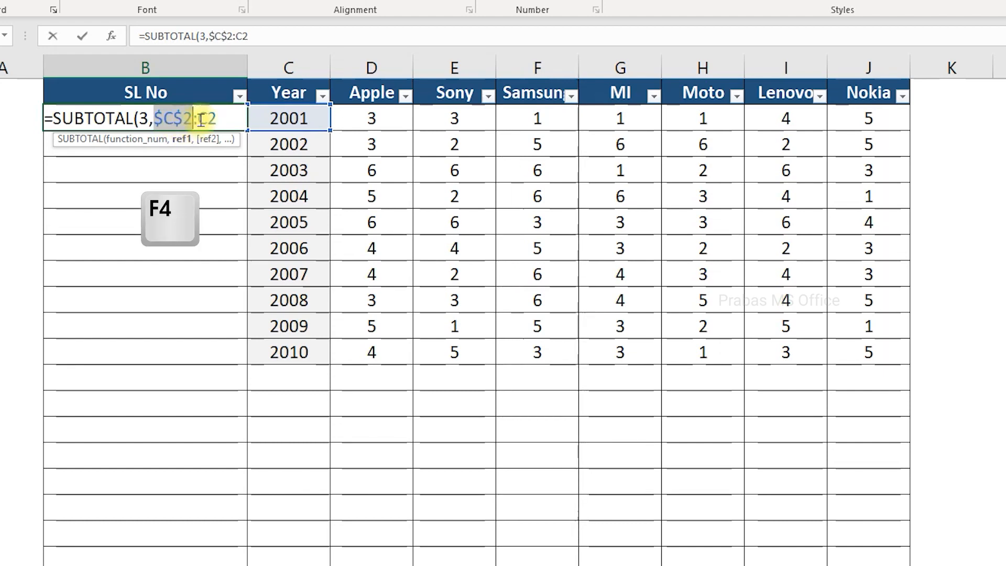
pyautogui.click(217, 118)
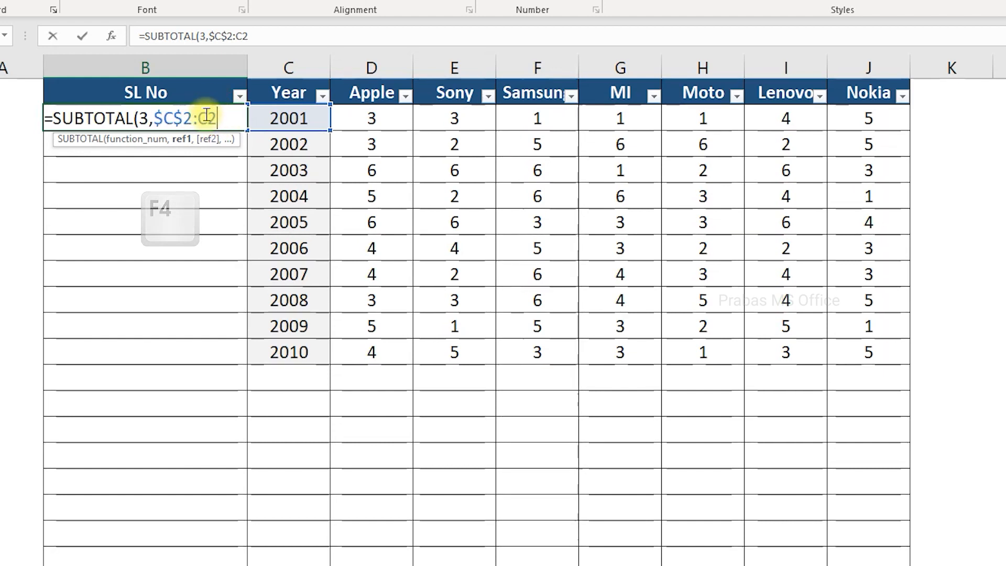
pyautogui.write(')')
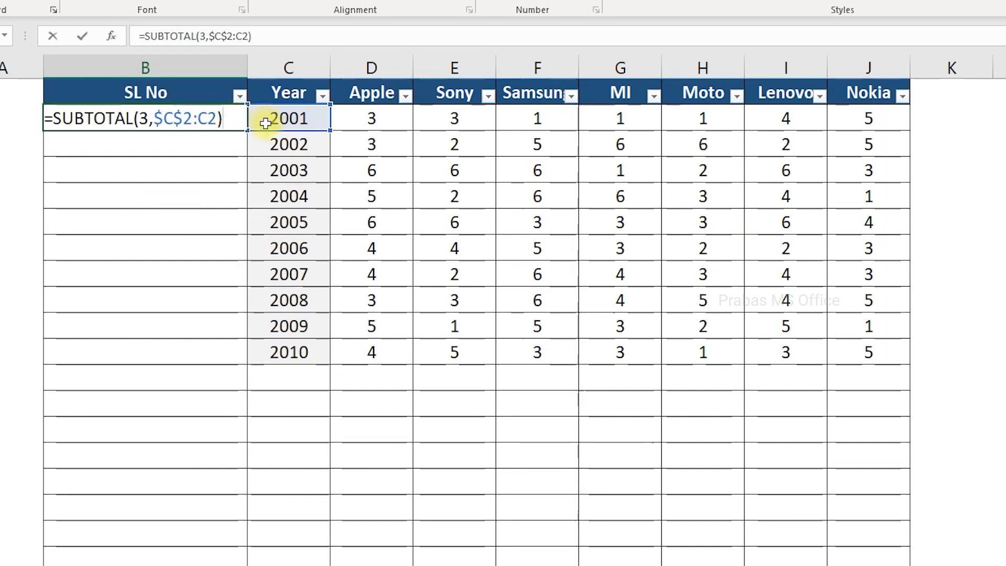
pyautogui.press('Return')
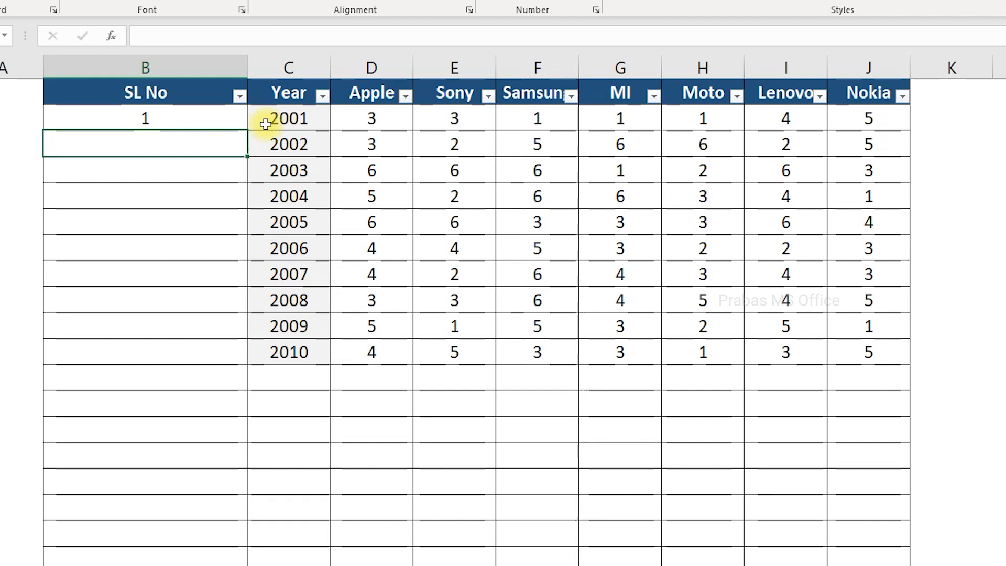
# Fill the B2 formula down the SL No column and check the cells beside the blank Year rows.
pyautogui.click(149, 123)
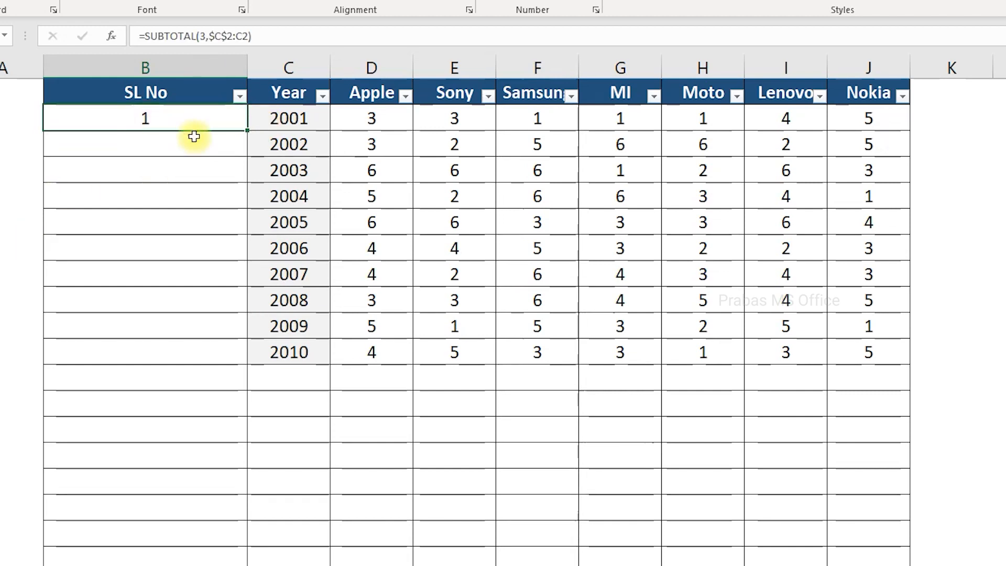
pyautogui.moveTo(248, 136); pyautogui.dragTo(236, 545)
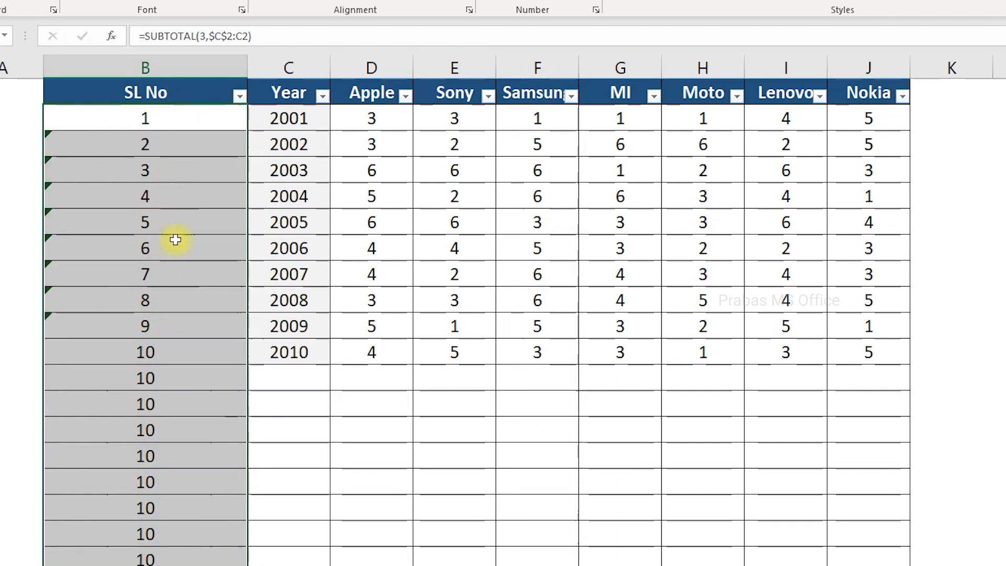
pyautogui.click(157, 351)
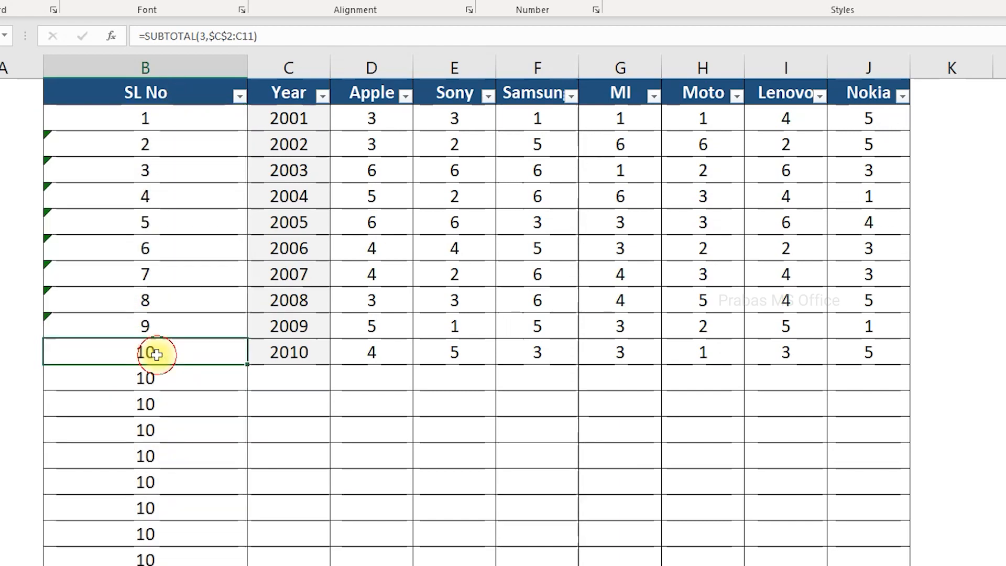
pyautogui.click(153, 383)
pyautogui.moveTo(155, 480); pyautogui.dragTo(146, 554)
pyautogui.moveTo(287, 378); pyautogui.dragTo(292, 560)
pyautogui.moveTo(296, 377); pyautogui.dragTo(295, 554)
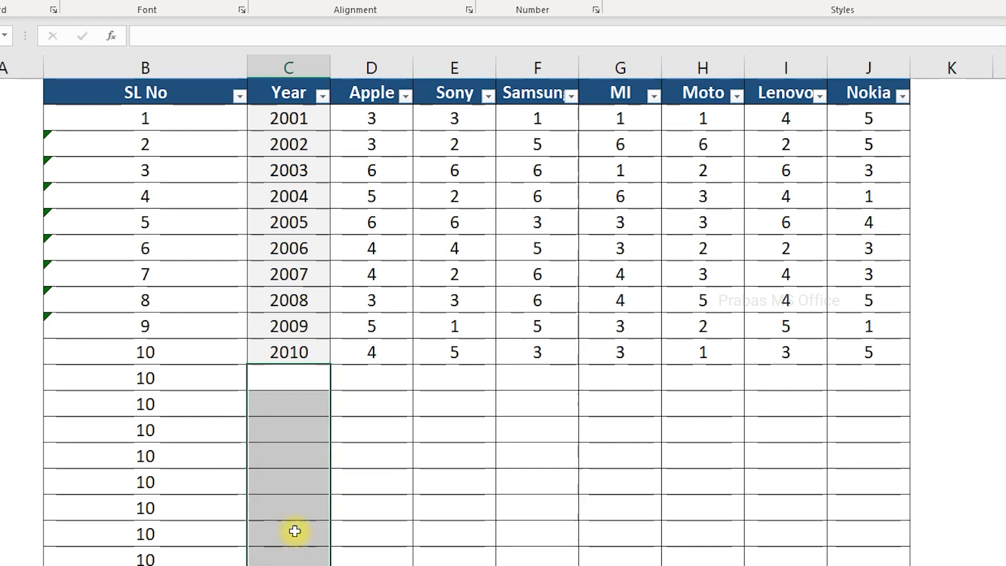
pyautogui.click(210, 387)
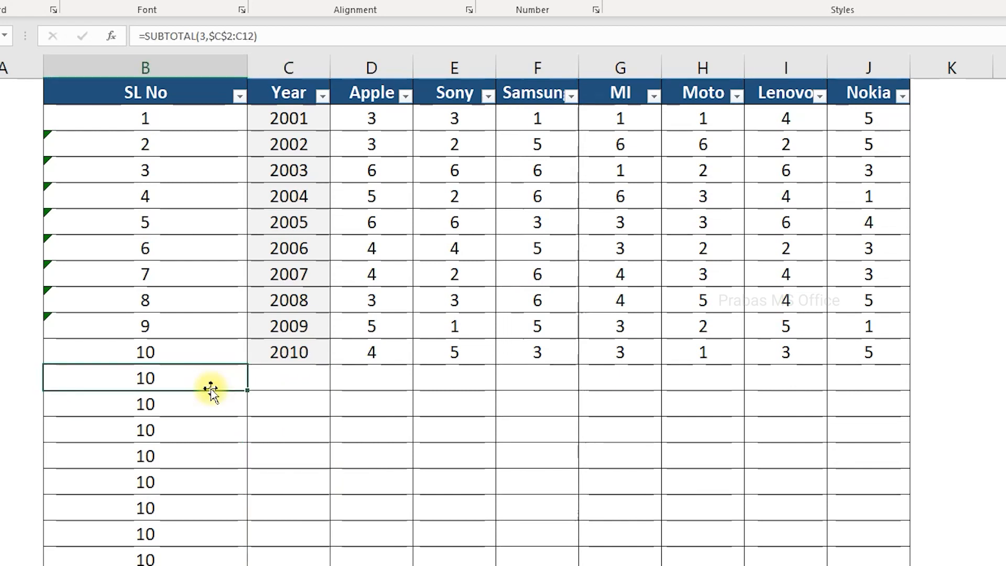
# Wrap the B2 formula in an IF test for a blank Year cell: =IF(C2="","",SUBTOTAL(3,$C$2:C2)).
pyautogui.doubleClick(142, 119)
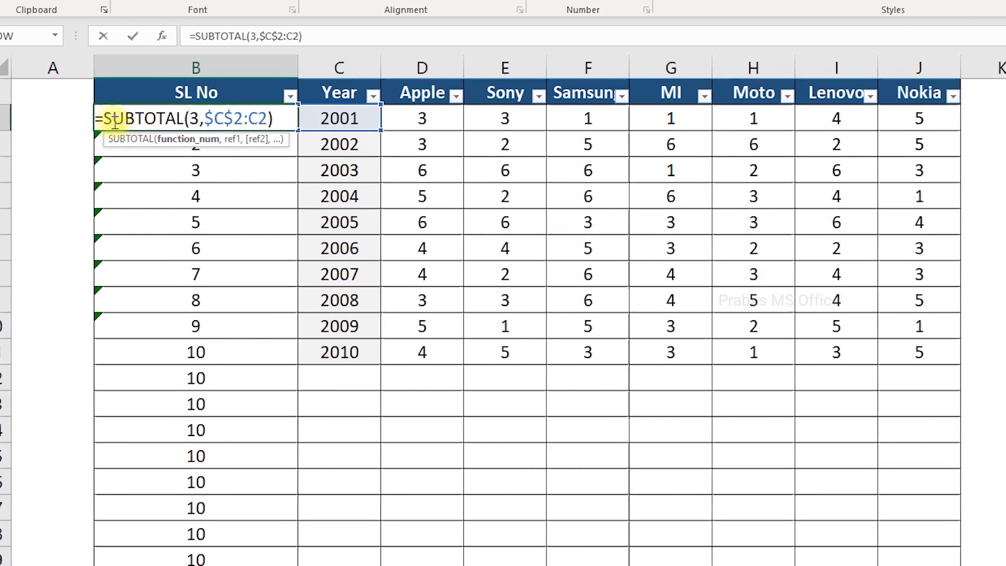
pyautogui.click(55, 122)
pyautogui.write('IF(')
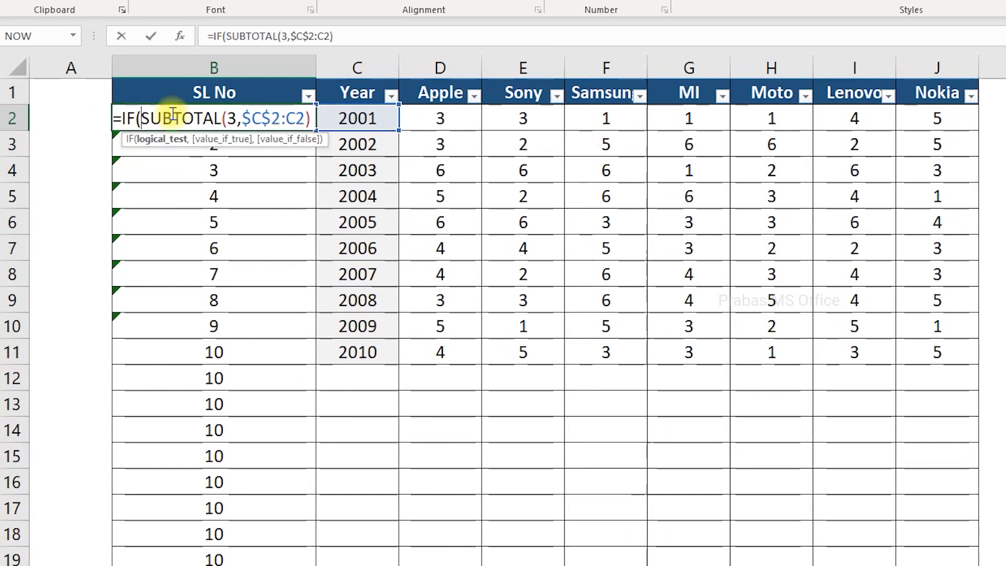
pyautogui.click(378, 120)
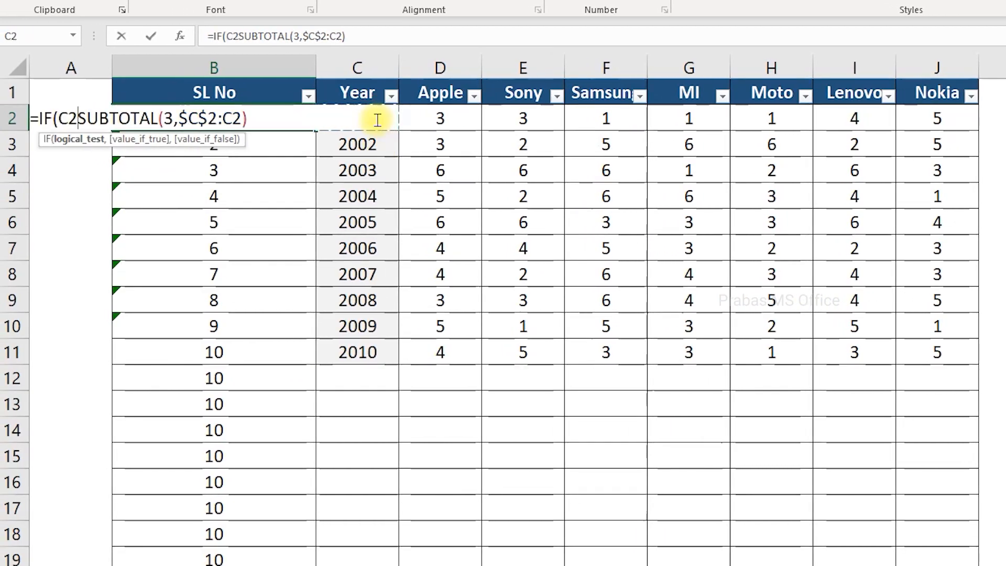
pyautogui.write('="",')
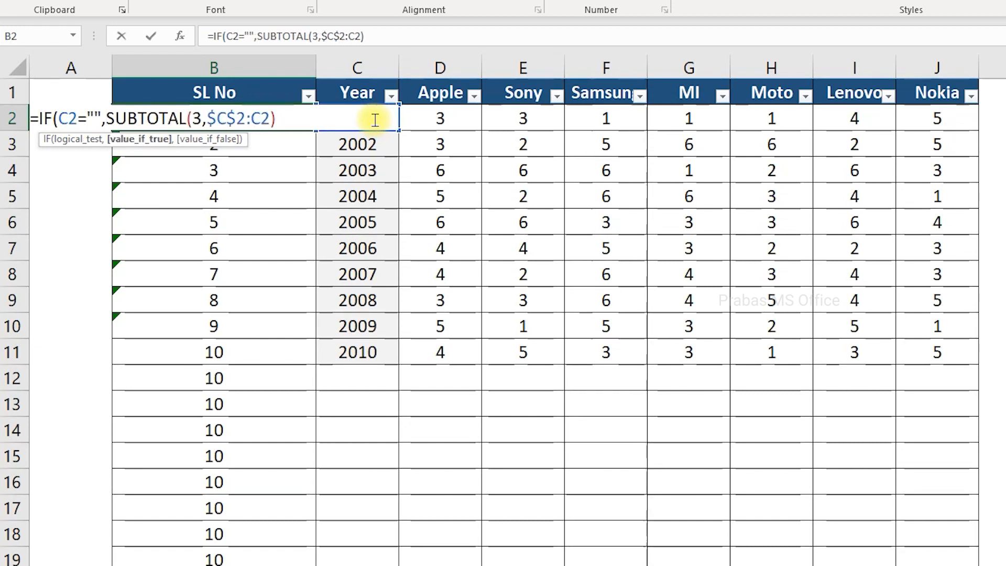
pyautogui.write('"",')
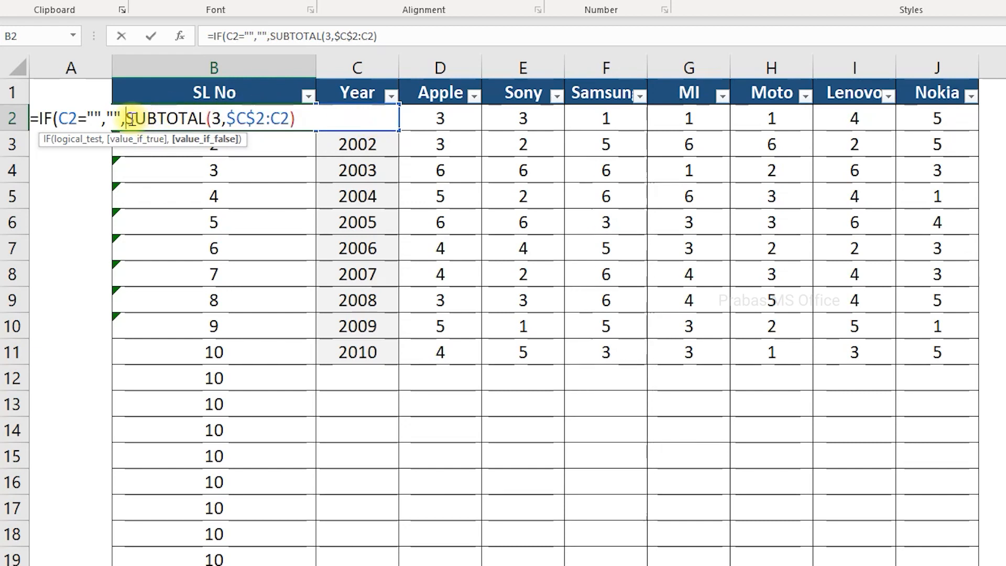
pyautogui.click(310, 120)
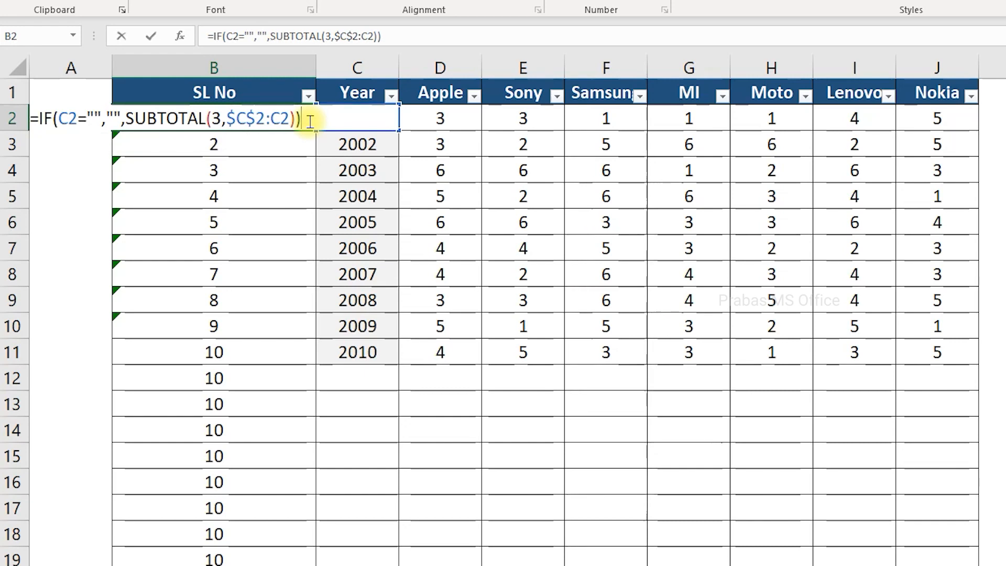
pyautogui.press('Return')
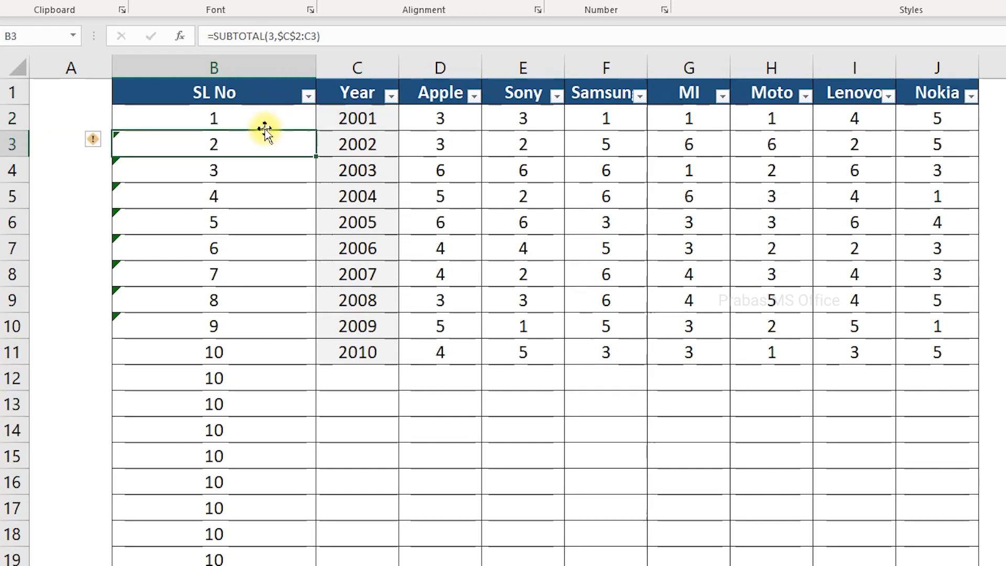
# Fill the IF and SUBTOTAL formula from B2 down the whole SL No column, including the blank rows.
pyautogui.click(270, 113)
pyautogui.moveTo(315, 131)
pyautogui.mouseDown()
pyautogui.moveTo(294, 316)
pyautogui.moveTo(287, 553)
pyautogui.moveTo(294, 535)
pyautogui.mouseUp()
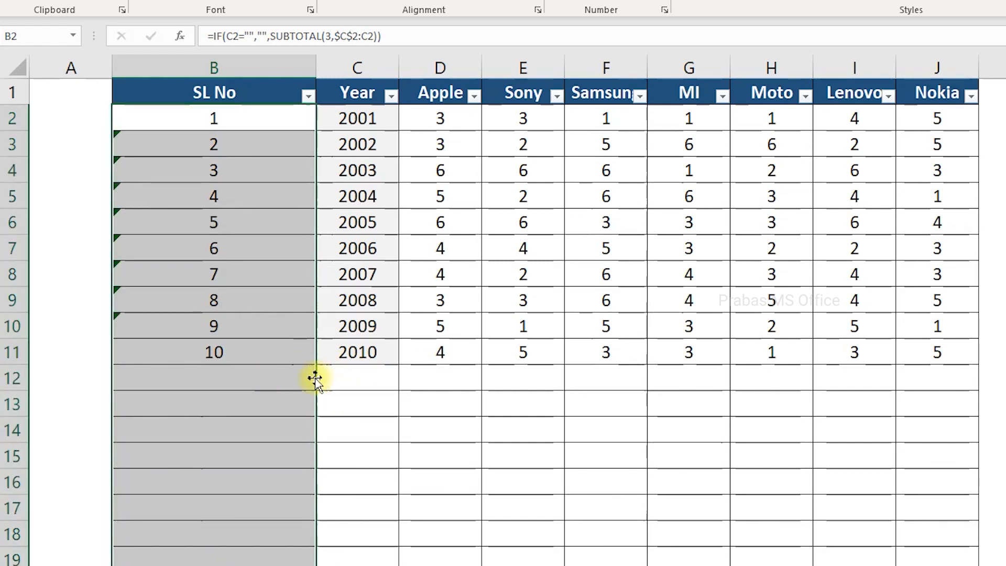
pyautogui.click(292, 122)
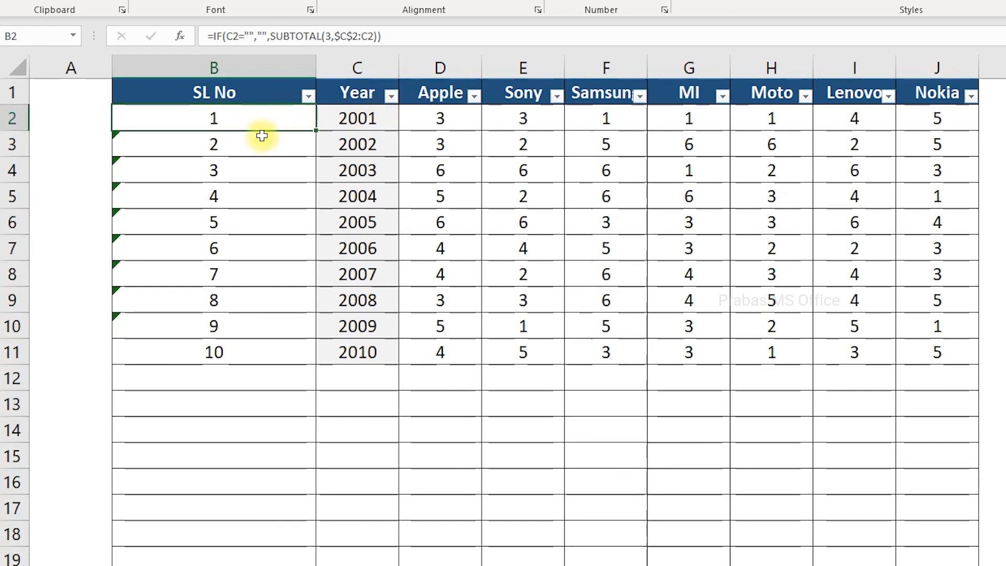
# Filter the Year column to 2002, 2003, 2004, 2006, 2008 and 2010 and check the serial numbers.
pyautogui.click(392, 95)
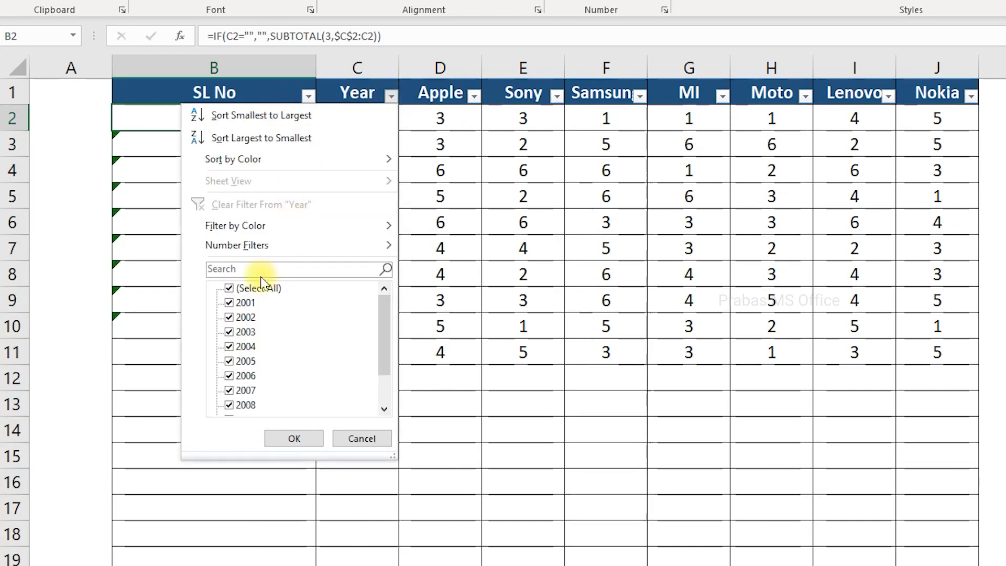
pyautogui.click(228, 287)
pyautogui.click(229, 317)
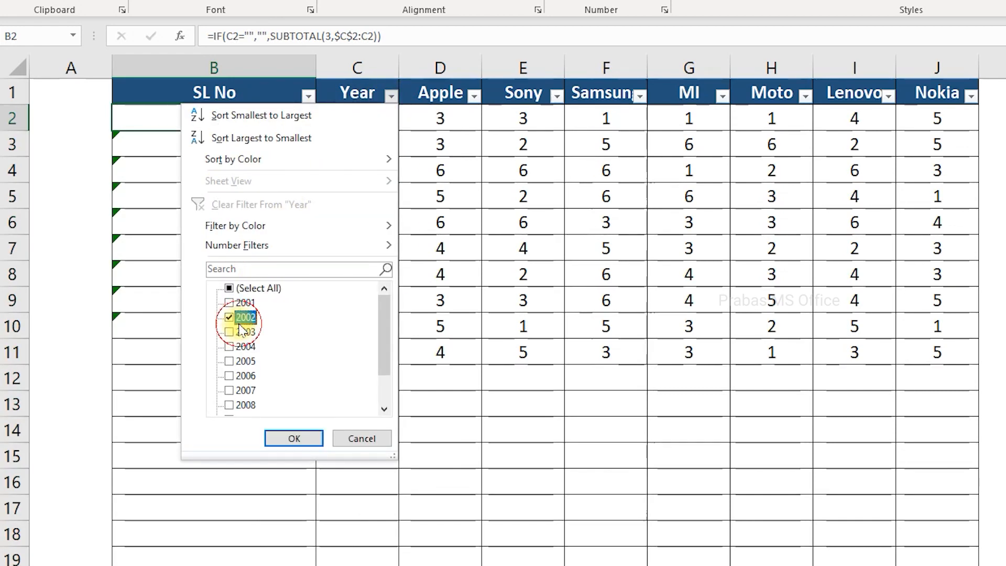
pyautogui.click(231, 406)
pyautogui.click(231, 331)
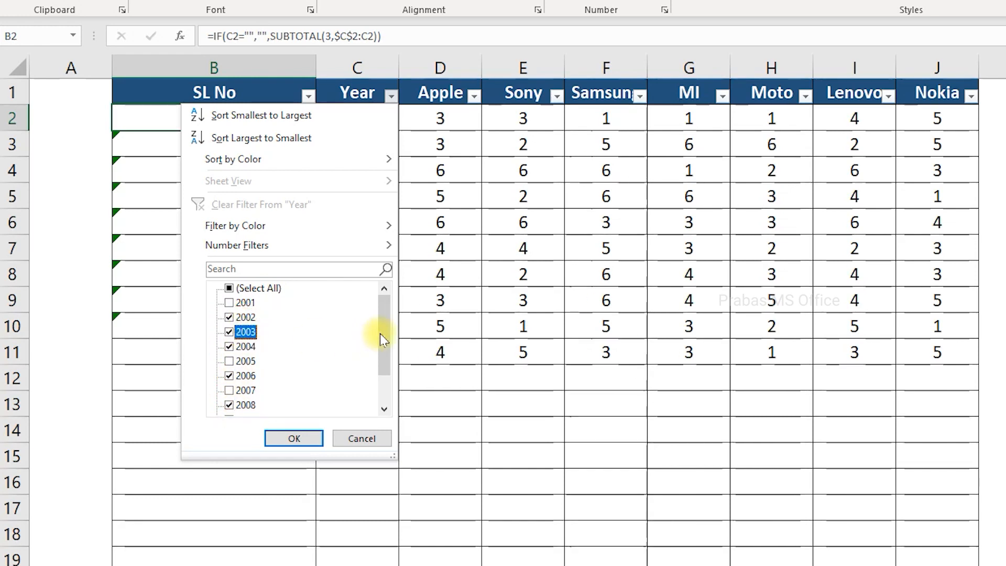
pyautogui.moveTo(382, 326); pyautogui.dragTo(361, 403)
pyautogui.click(246, 391)
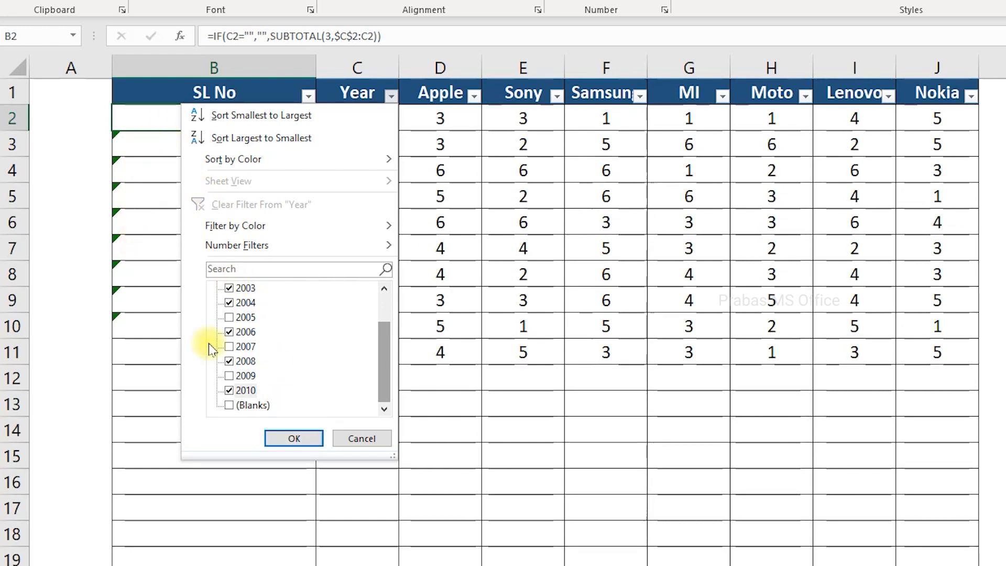
pyautogui.click(282, 436)
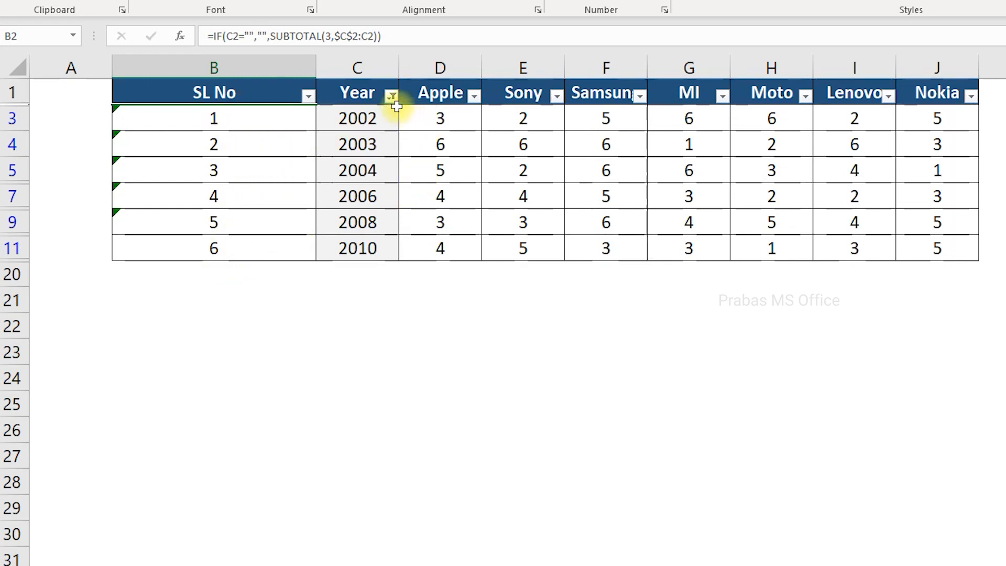
# Select all values in the Year filter to show every row again.
pyautogui.click(391, 103)
pyautogui.click(258, 288)
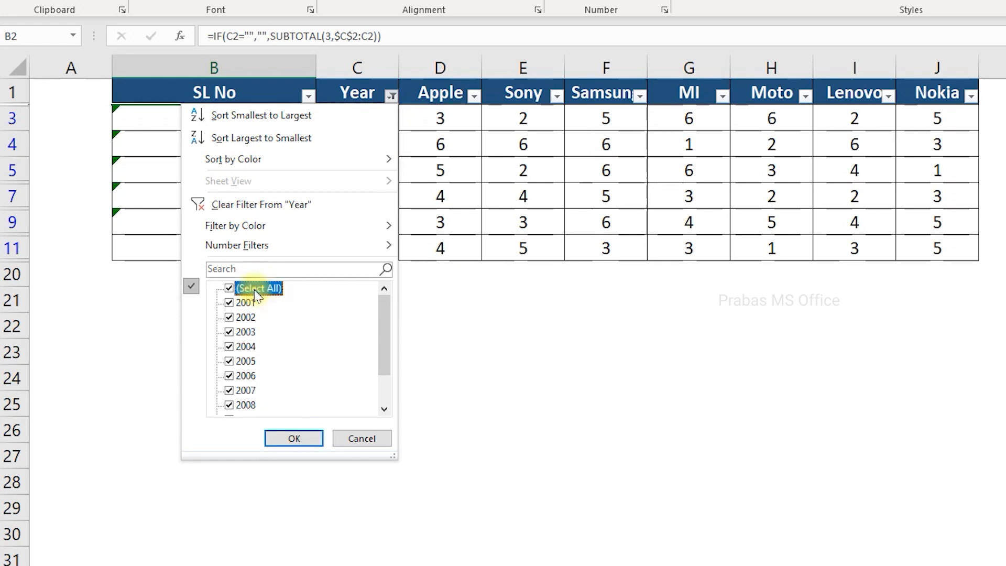
pyautogui.click(291, 438)
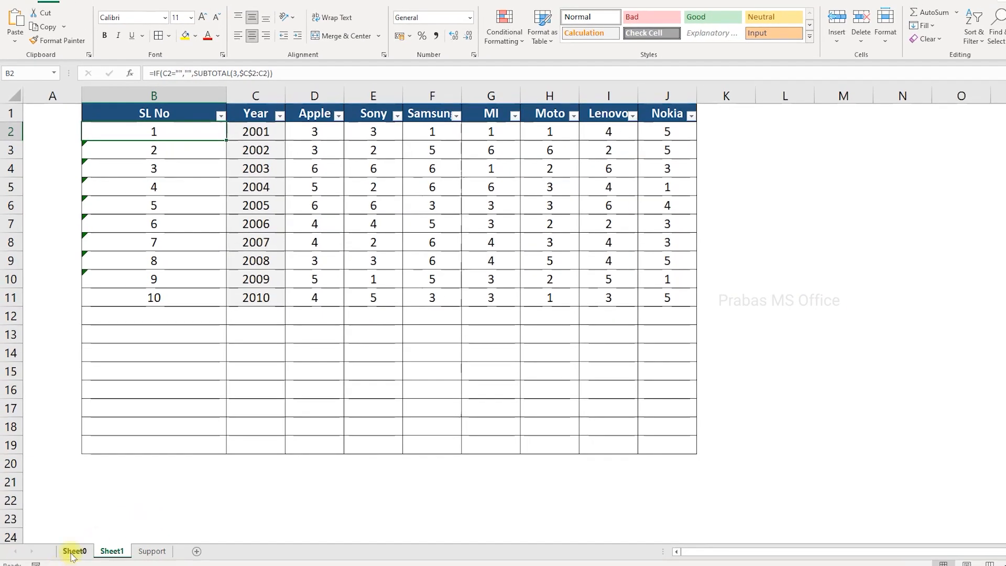
# Review the filtered SL# columns B to E on Sheet0 for comparison and return to Sheet1.
pyautogui.click(74, 552)
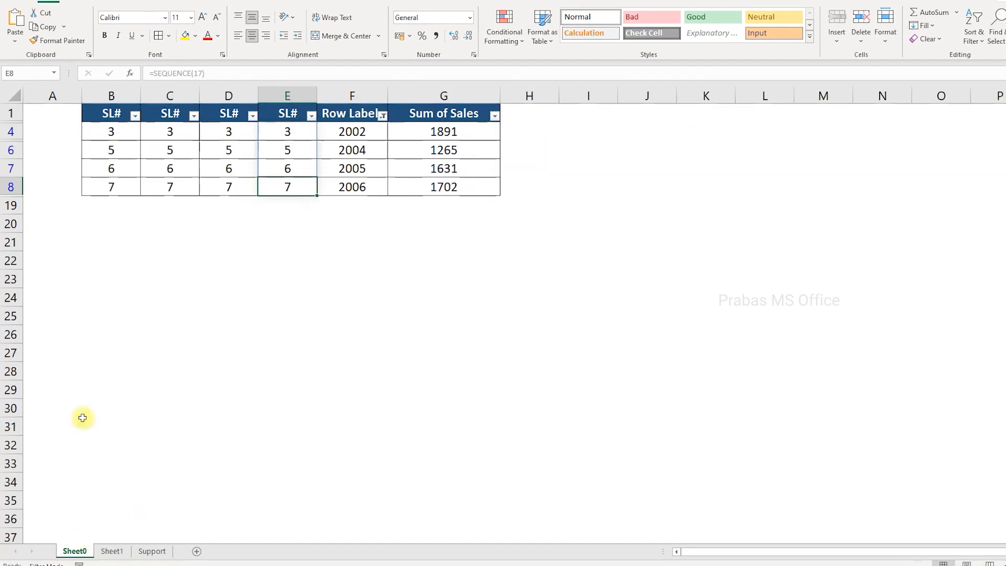
pyautogui.moveTo(121, 135); pyautogui.dragTo(279, 138)
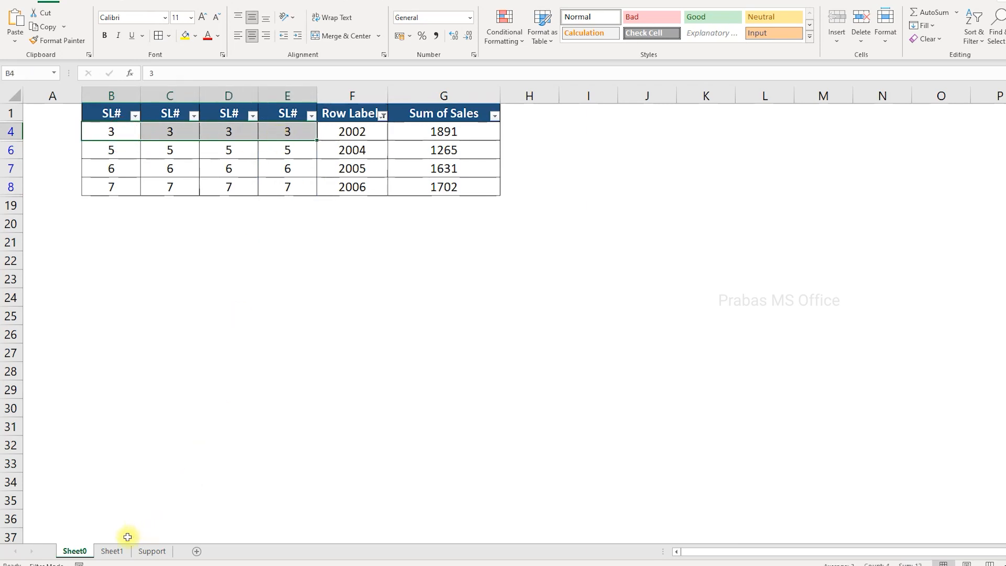
pyautogui.click(112, 550)
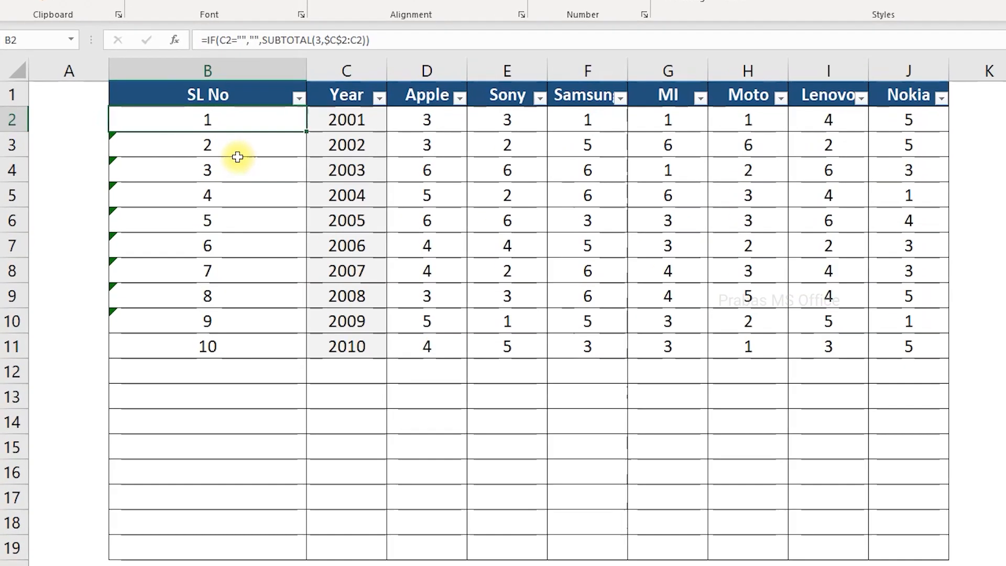